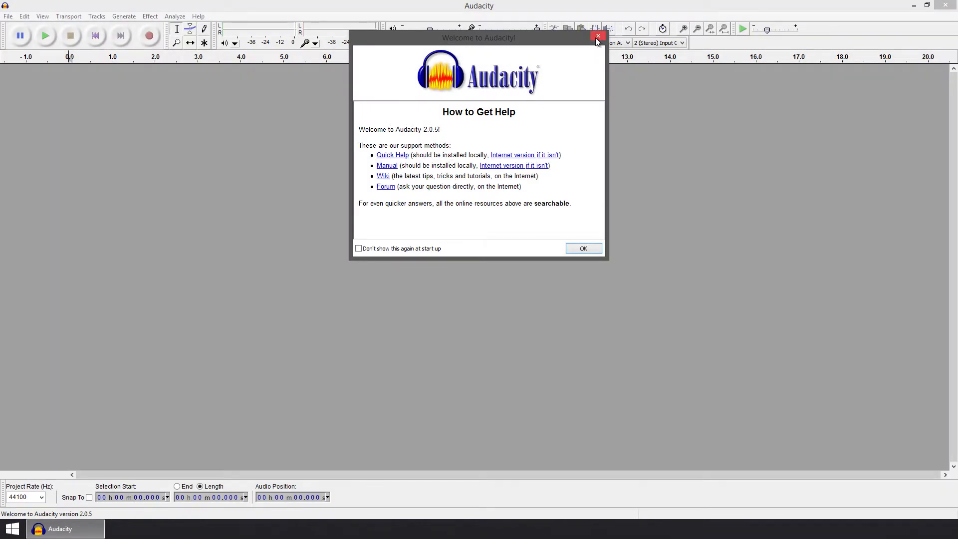
Dismiss the welcome window and open the recent file SafstrapBackup Audio.wav, making a copy of the files before editing.
click(598, 37)
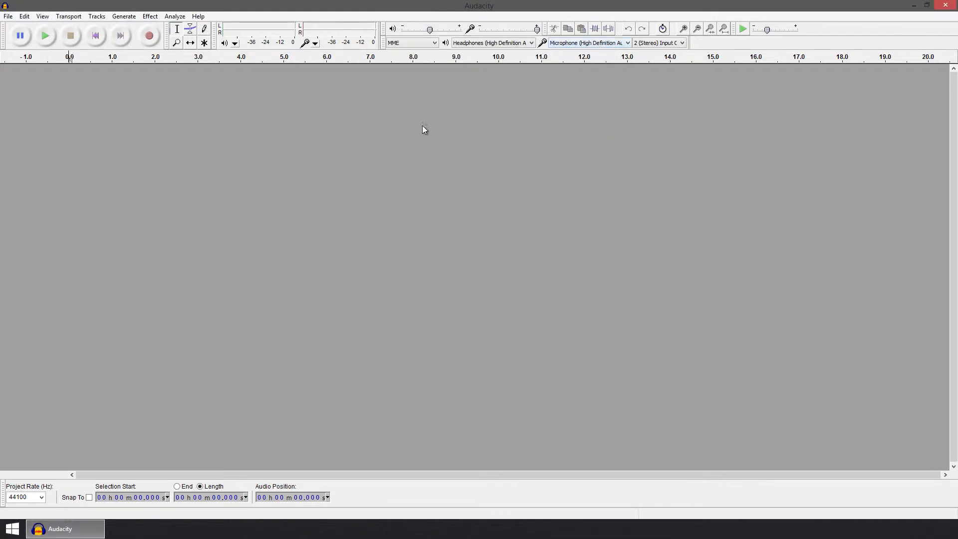
click(9, 17)
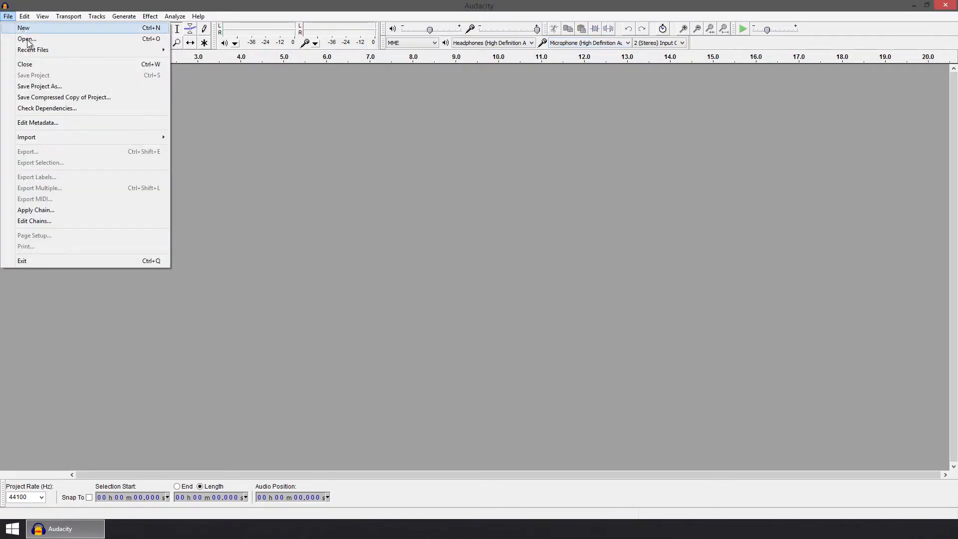
mouse_move(165, 54)
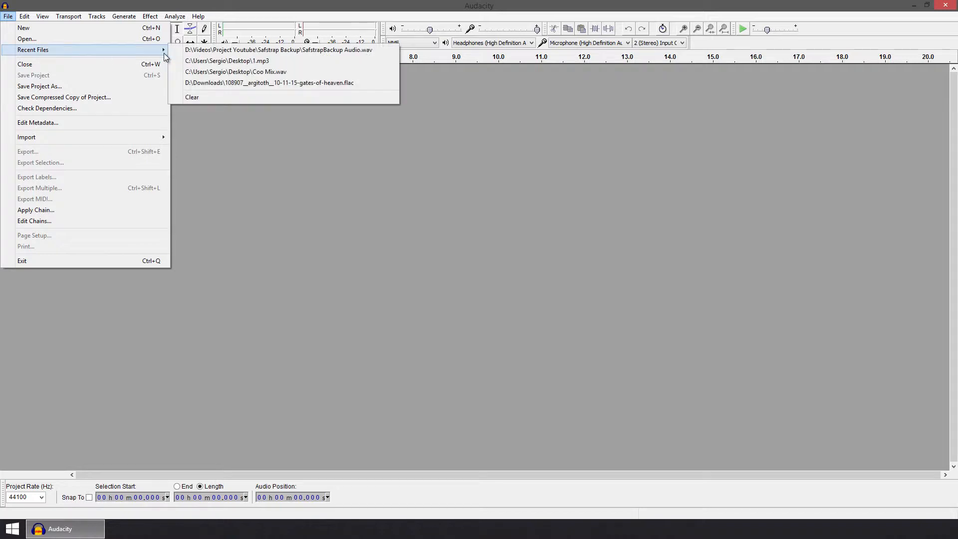
click(218, 53)
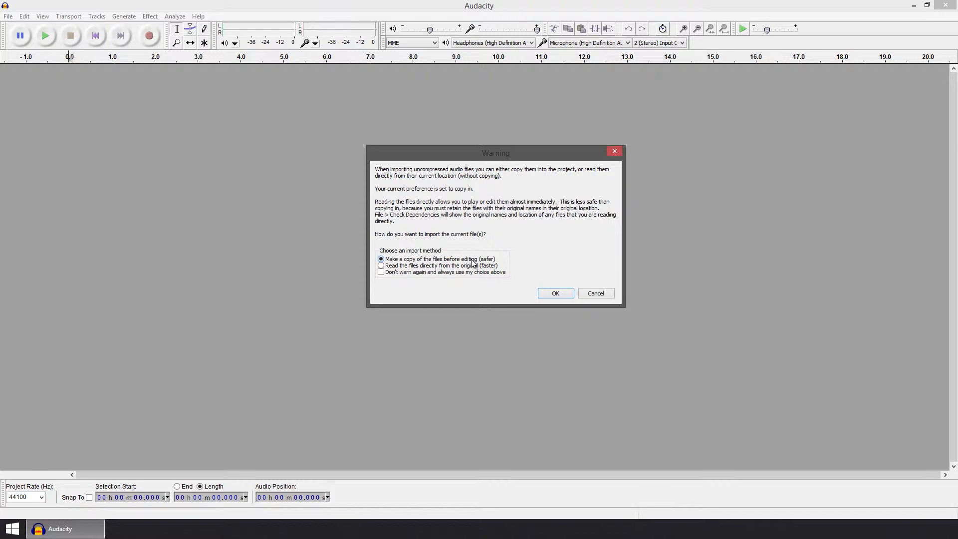
click(551, 293)
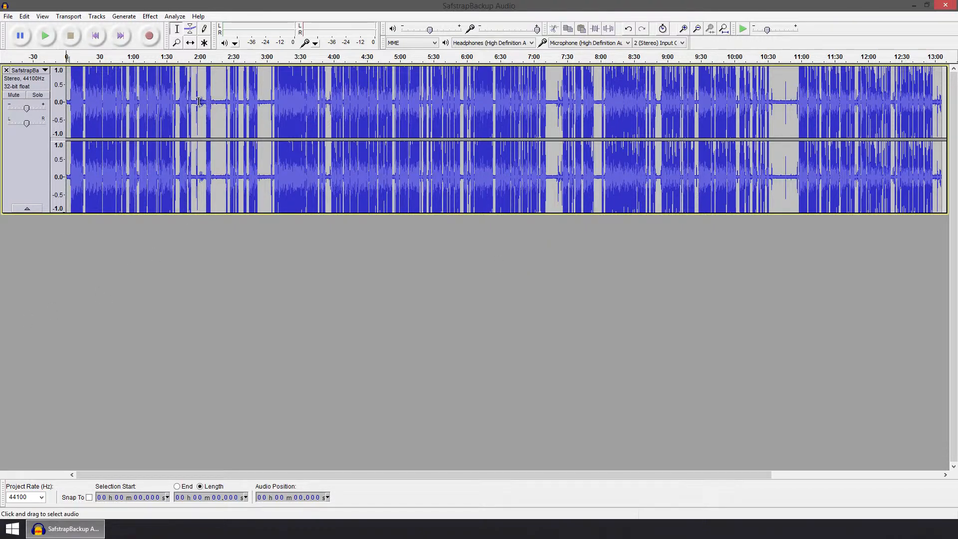
Select about 7.7 seconds of background noise starting near 2:15 and play it twice to listen to the noise.
key(space)
scroll(220, 105, up, 3)
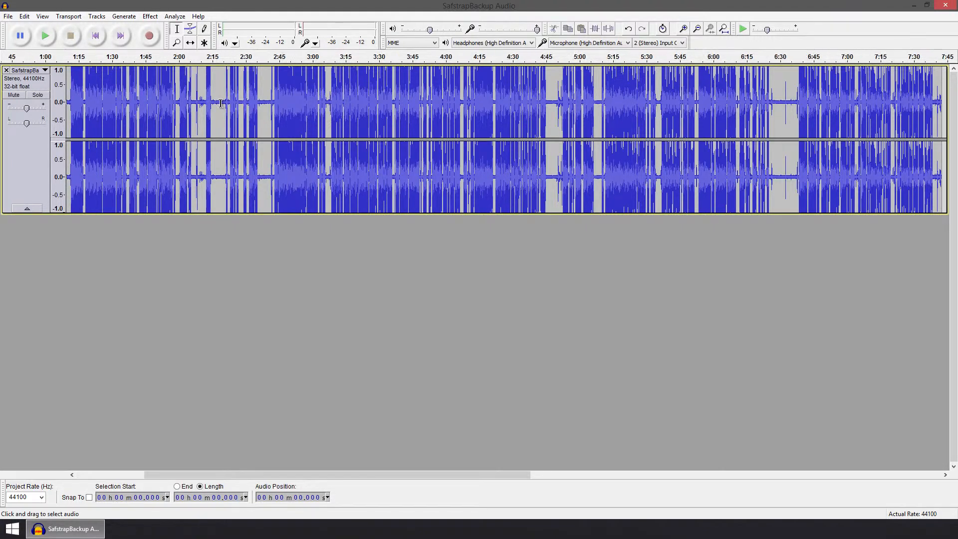
scroll(221, 103, up, 1)
drag(155, 95, 292, 94)
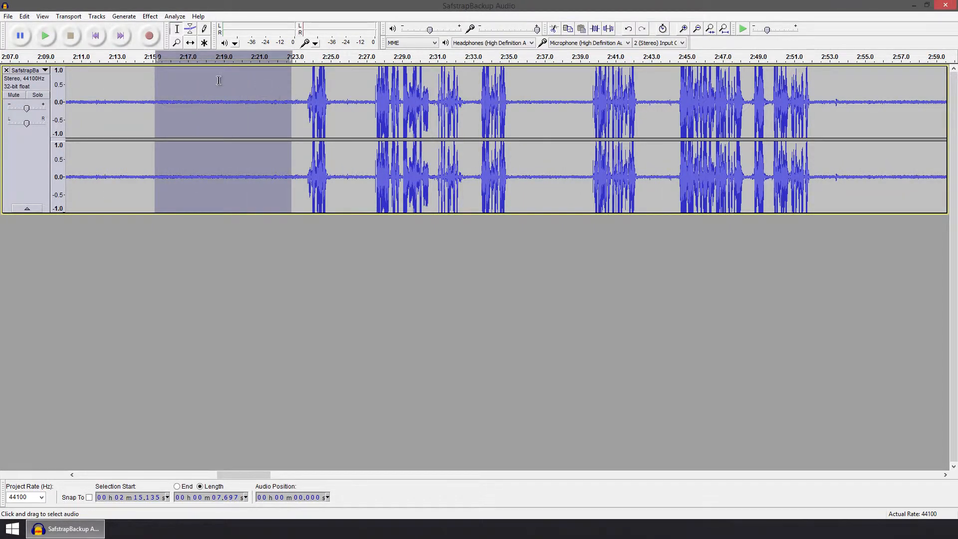
click(47, 43)
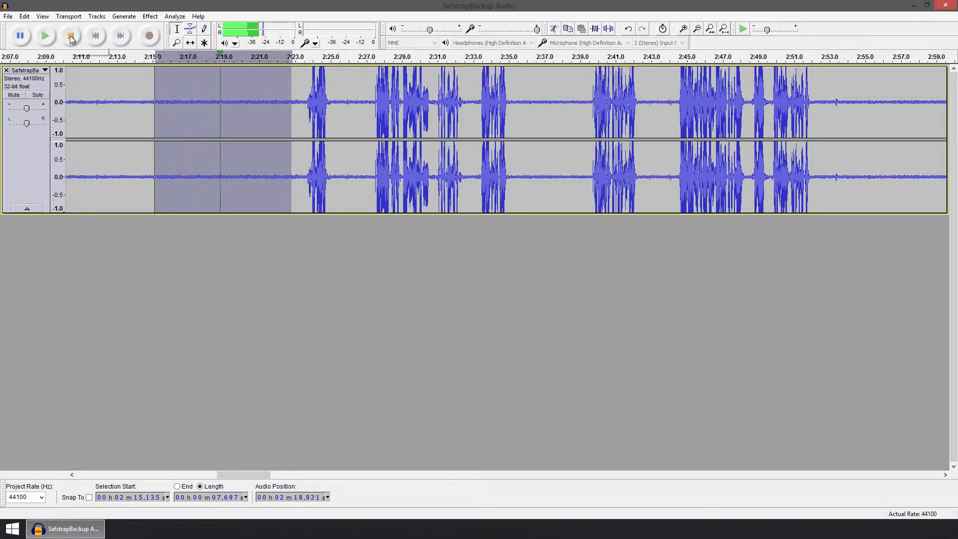
click(72, 36)
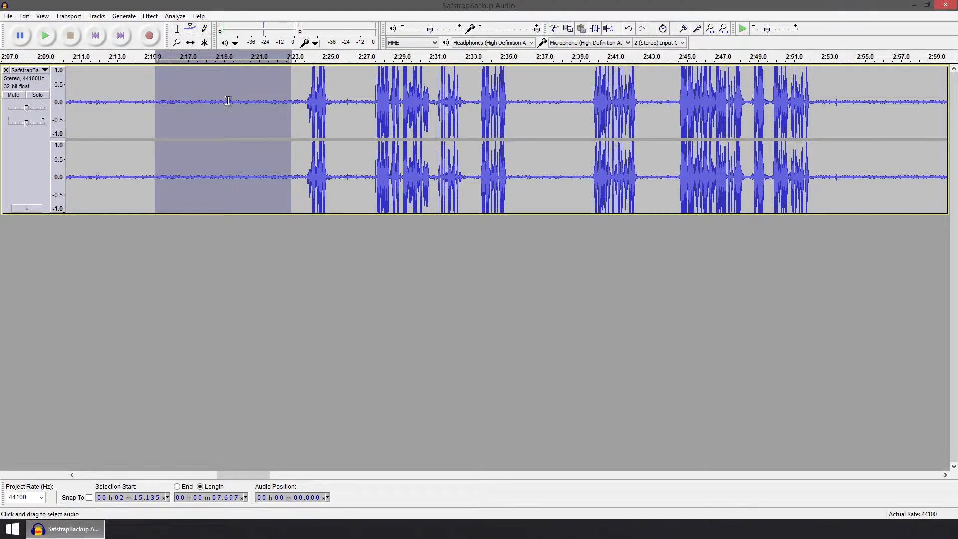
click(46, 36)
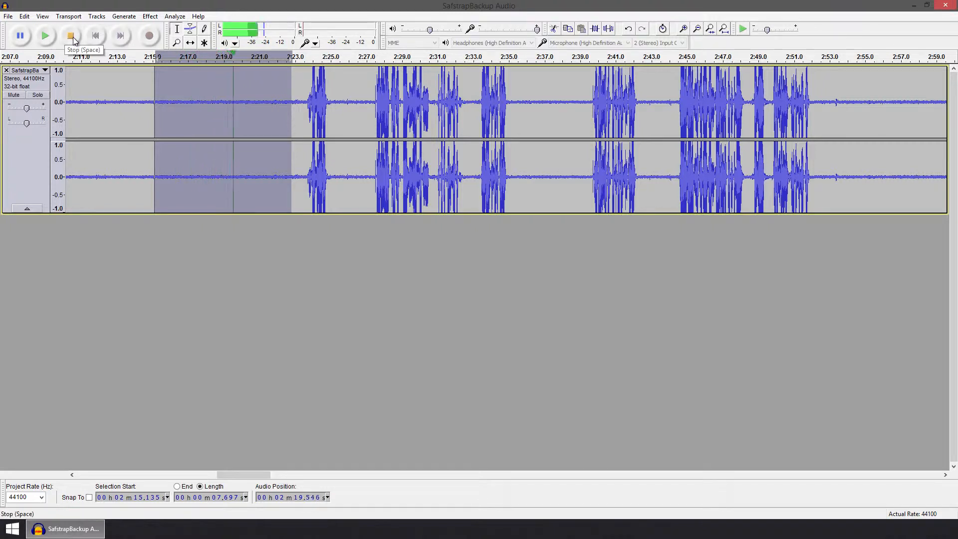
click(73, 37)
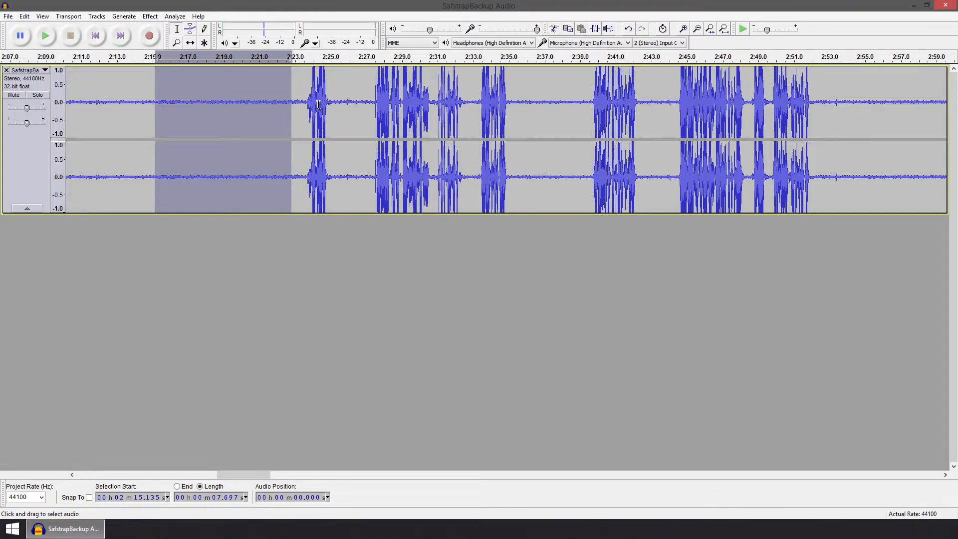
Play the speech from about 2:23.9 to hear the recorded voice.
scroll(318, 104, up, 4)
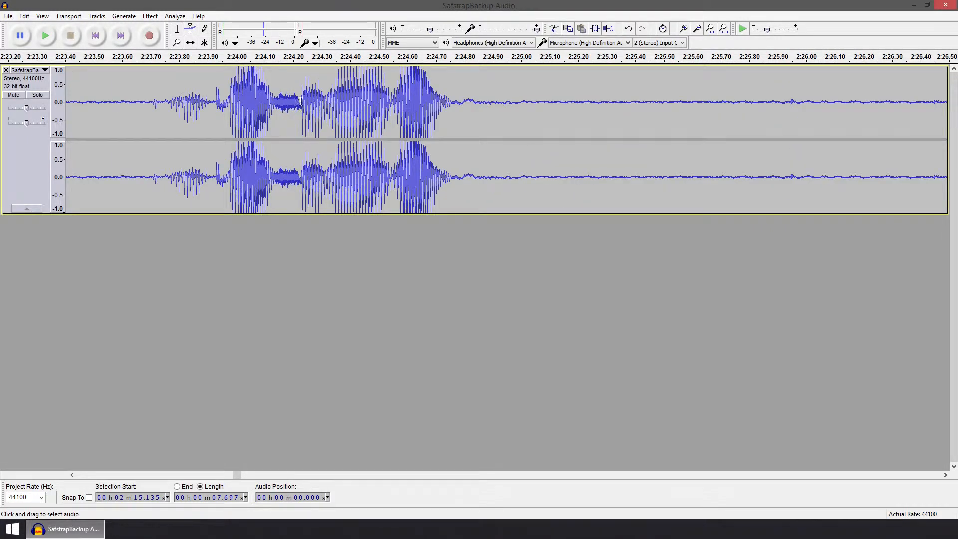
scroll(301, 102, up, 1)
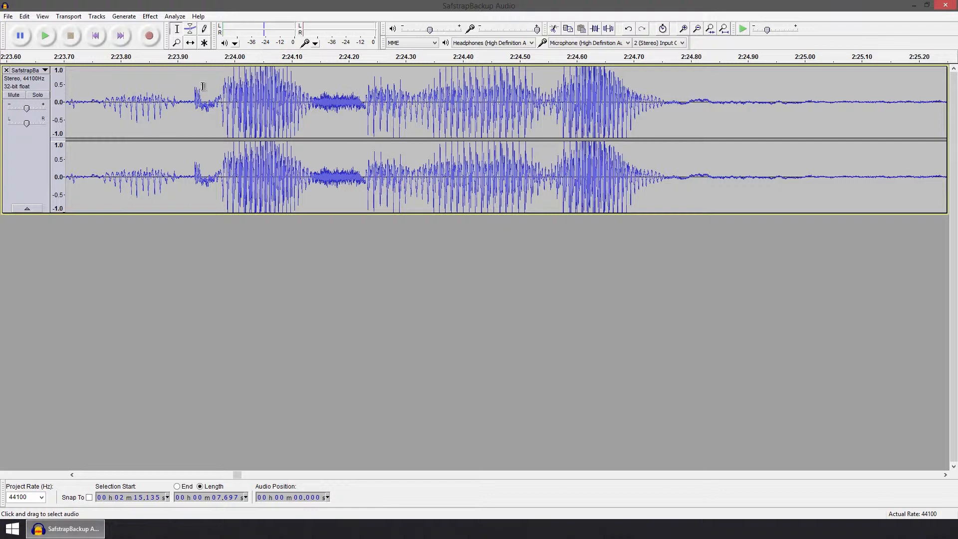
click(188, 100)
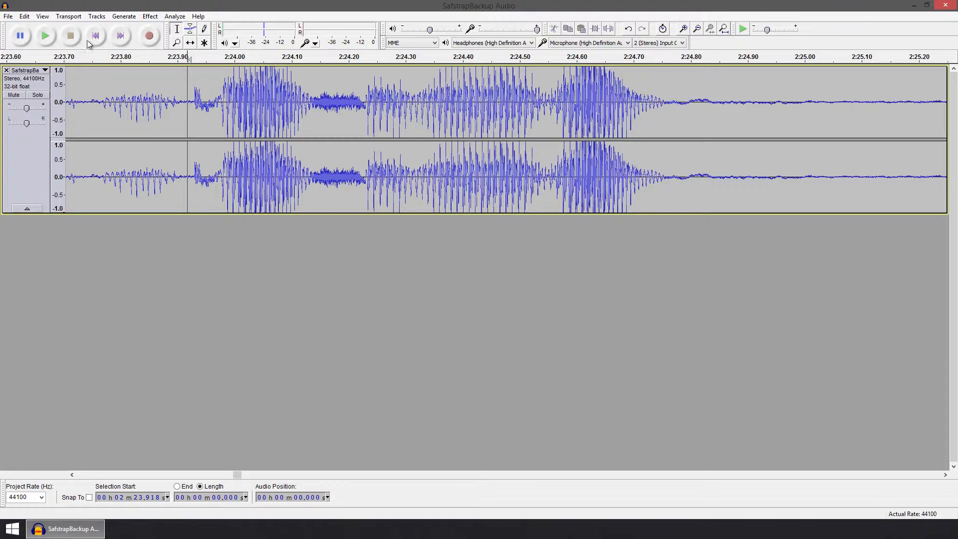
click(45, 42)
click(70, 39)
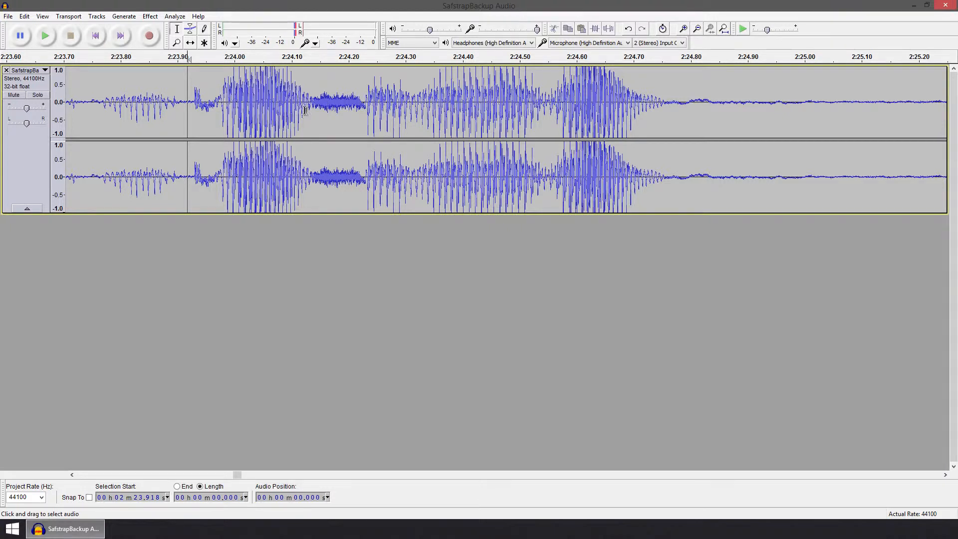
Capture a Noise Removal profile from about 0.76 seconds of background noise starting near 2:23, just before the speech.
ctrl+scroll(302, 109, down, 2)
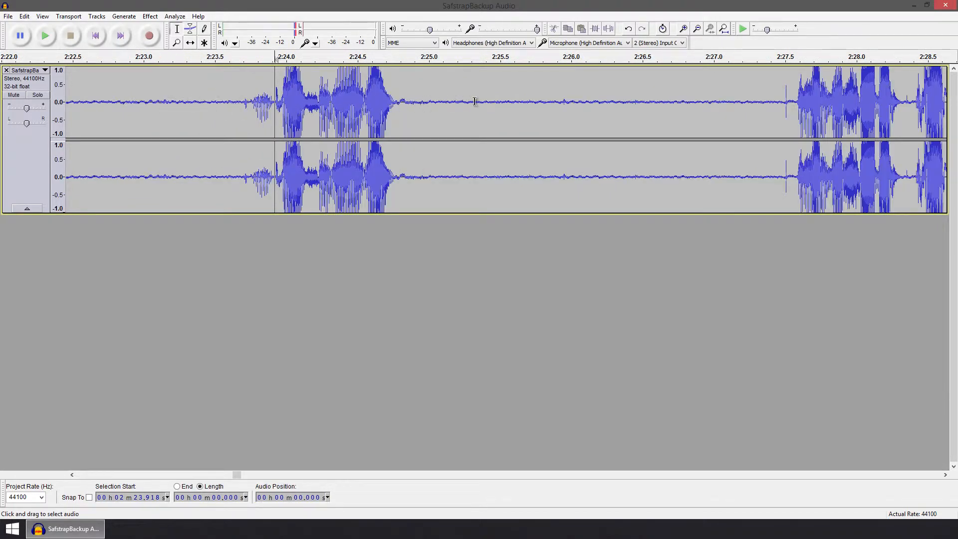
ctrl+scroll(299, 100, up, 2)
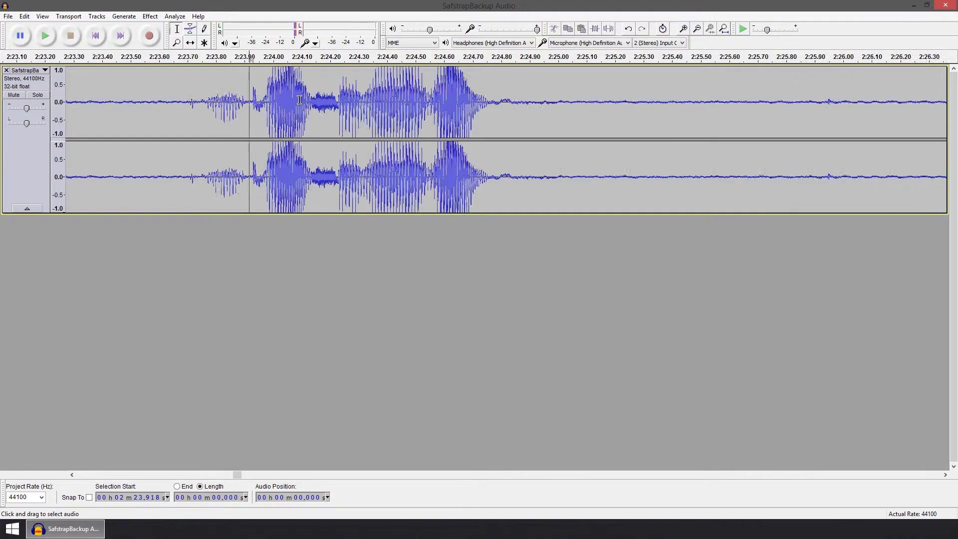
drag(83, 100, 123, 98)
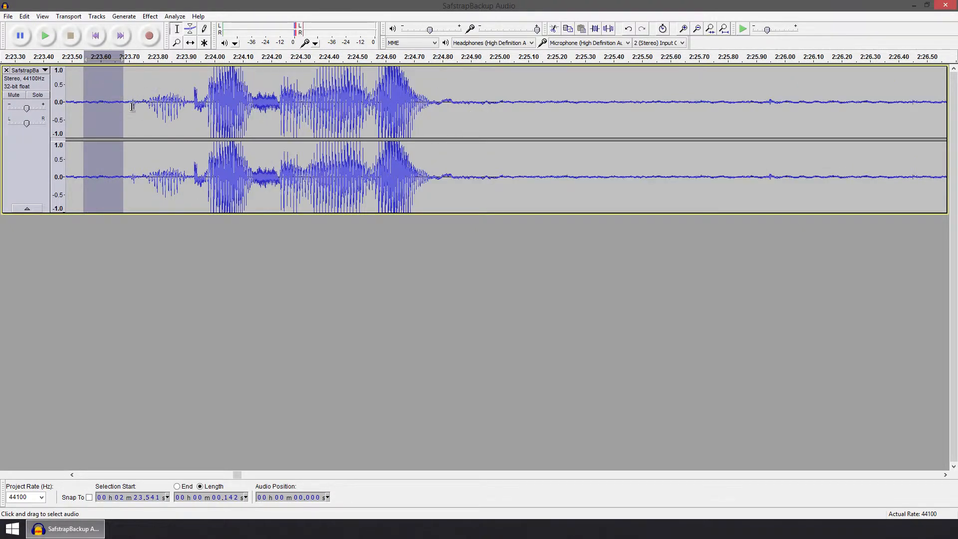
ctrl+scroll(112, 119, down, 3)
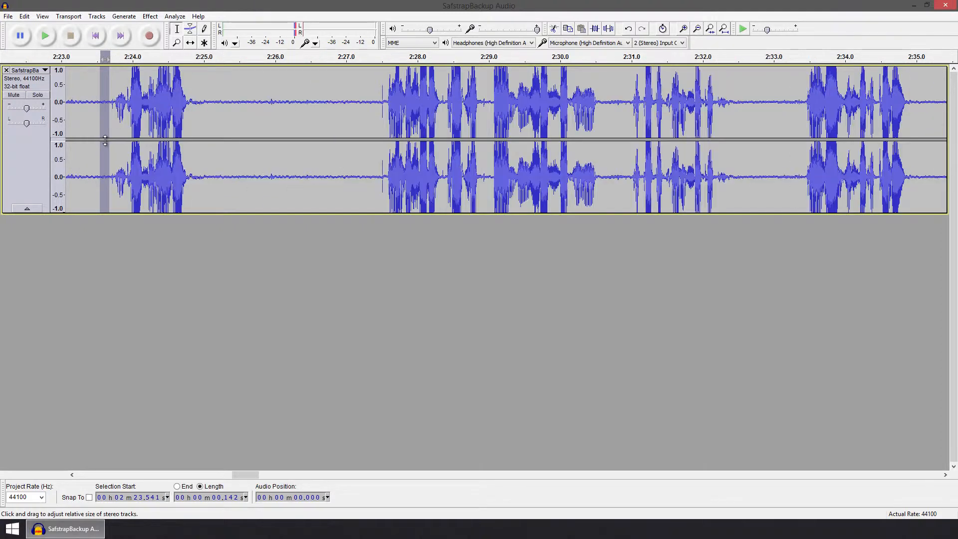
ctrl+scroll(110, 111, up, 2)
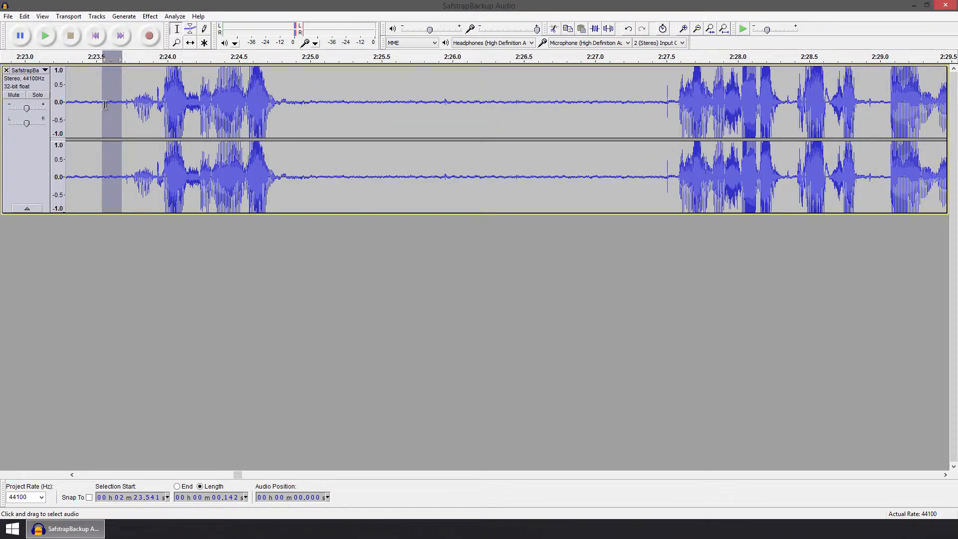
ctrl+scroll(104, 102, down, 2)
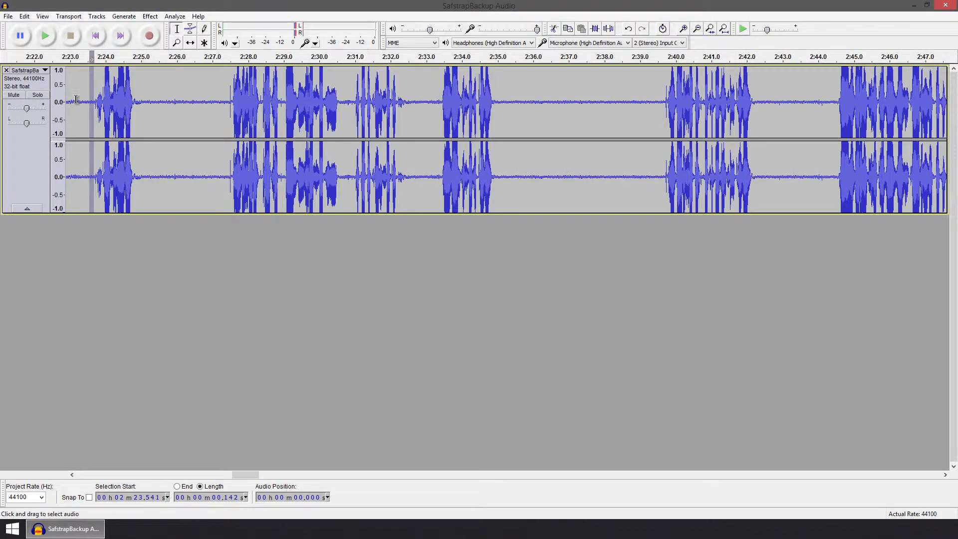
drag(71, 102, 97, 104)
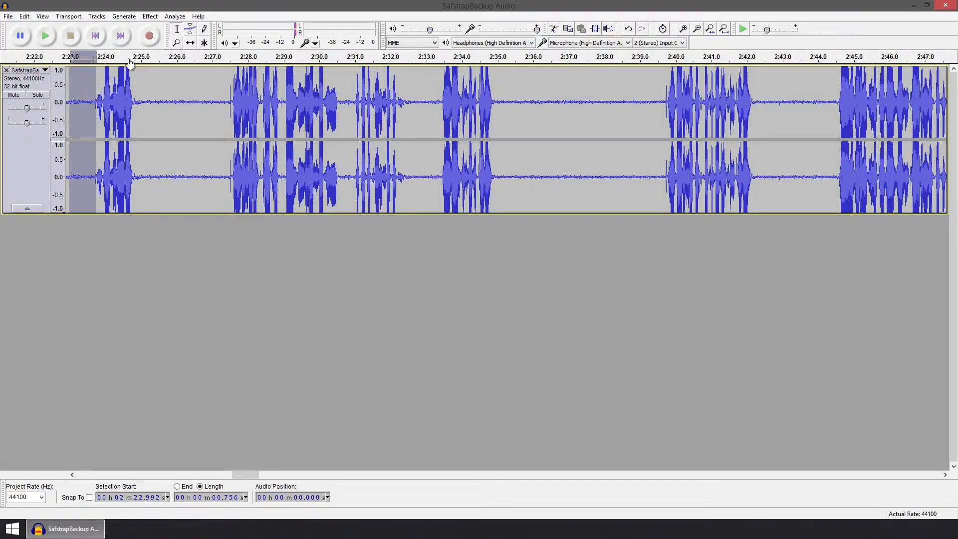
click(45, 36)
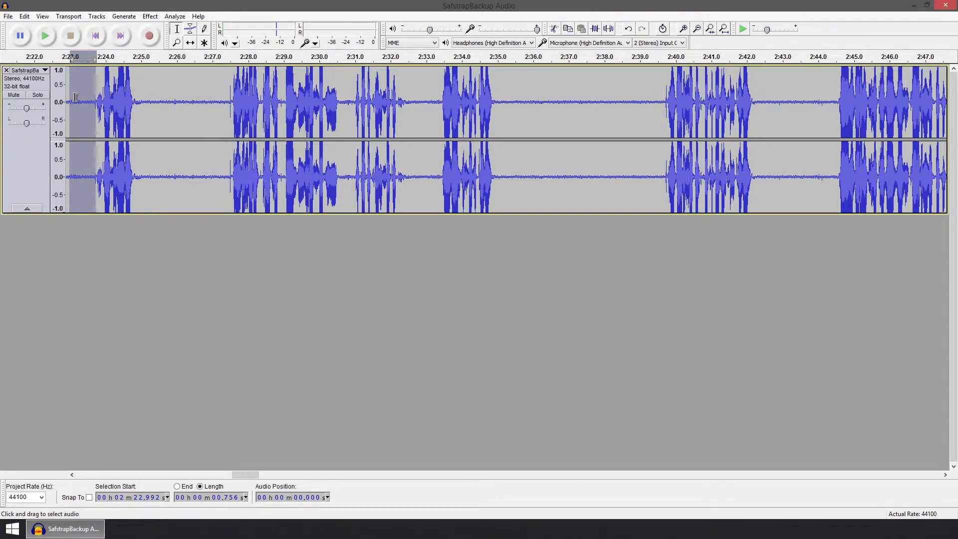
click(150, 16)
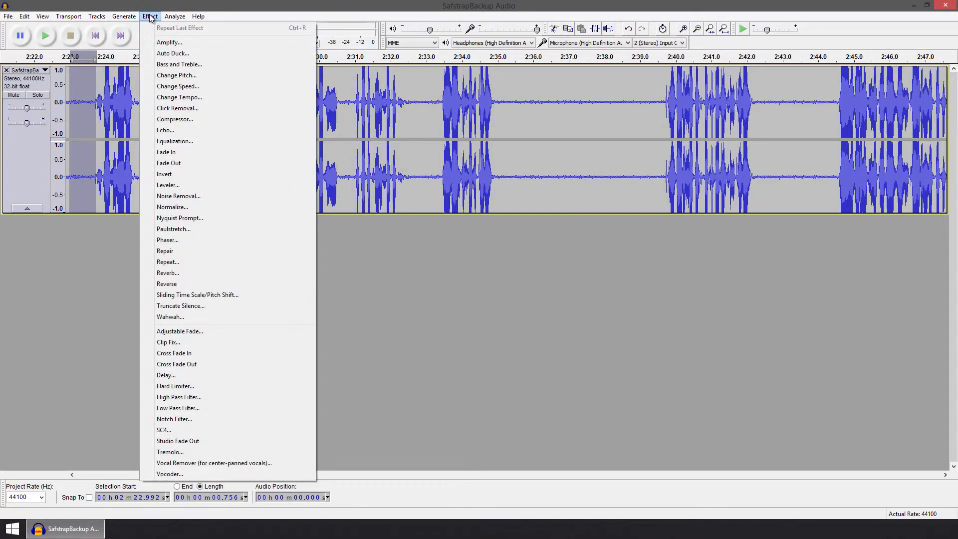
click(178, 196)
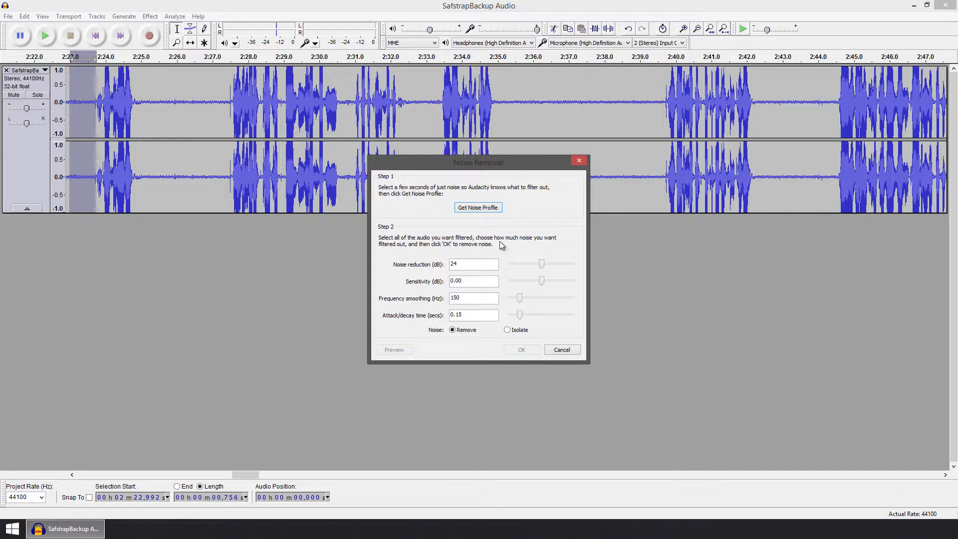
click(474, 210)
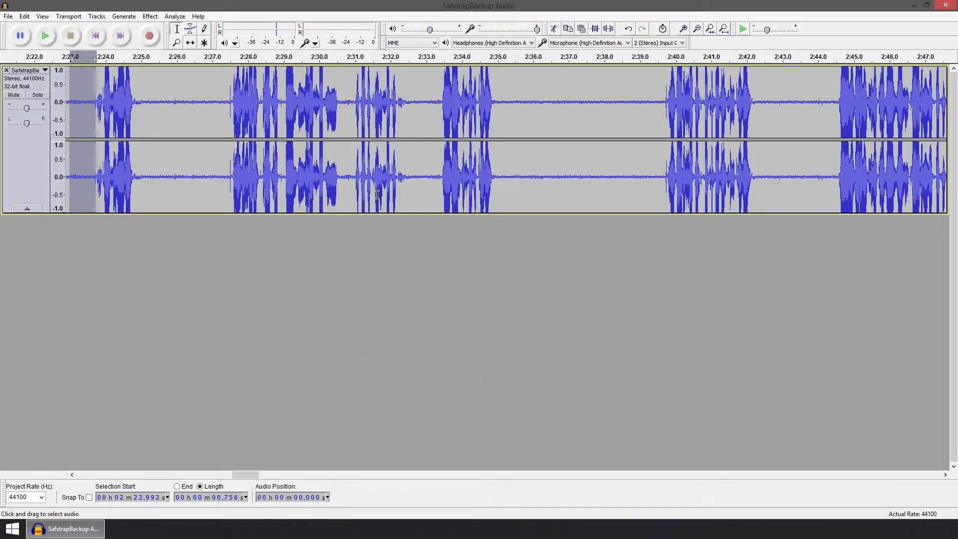
Apply Noise Removal to the entire track with 24 dB noise reduction and the Remove option.
key(ctrl+a)
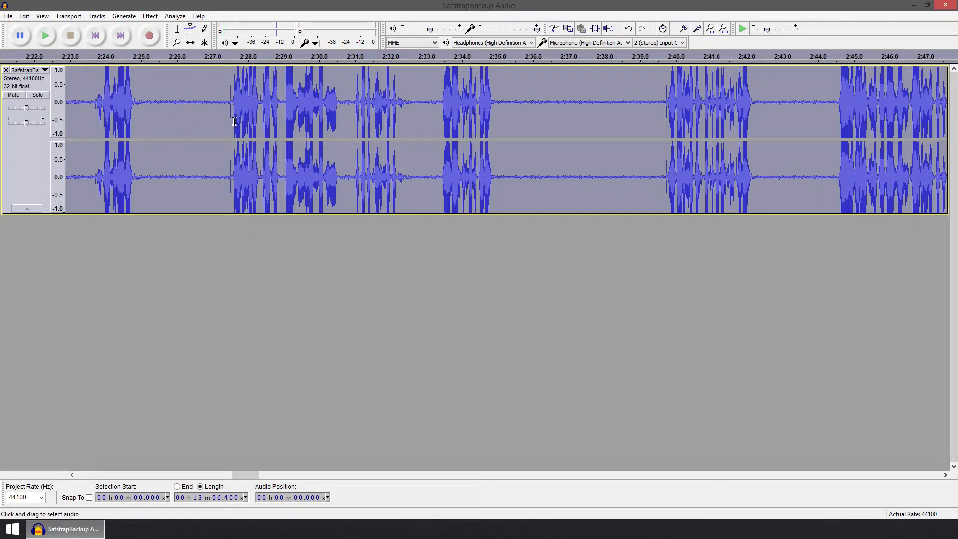
click(225, 94)
drag(225, 92, 408, 93)
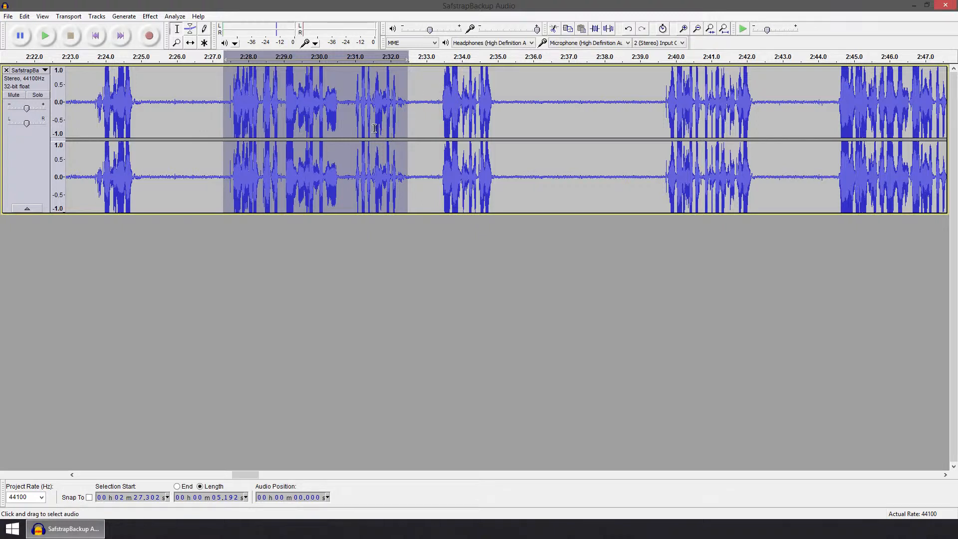
key(ctrl+a)
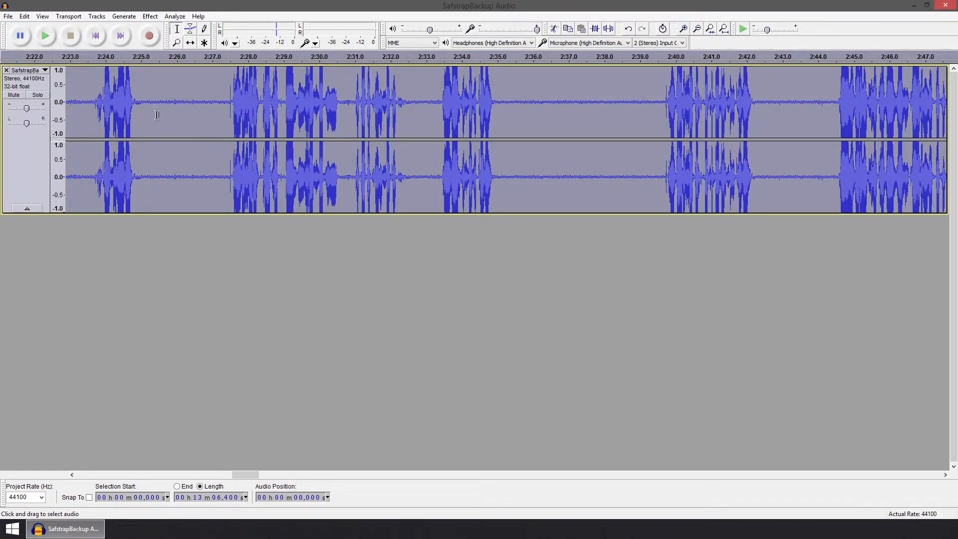
click(149, 17)
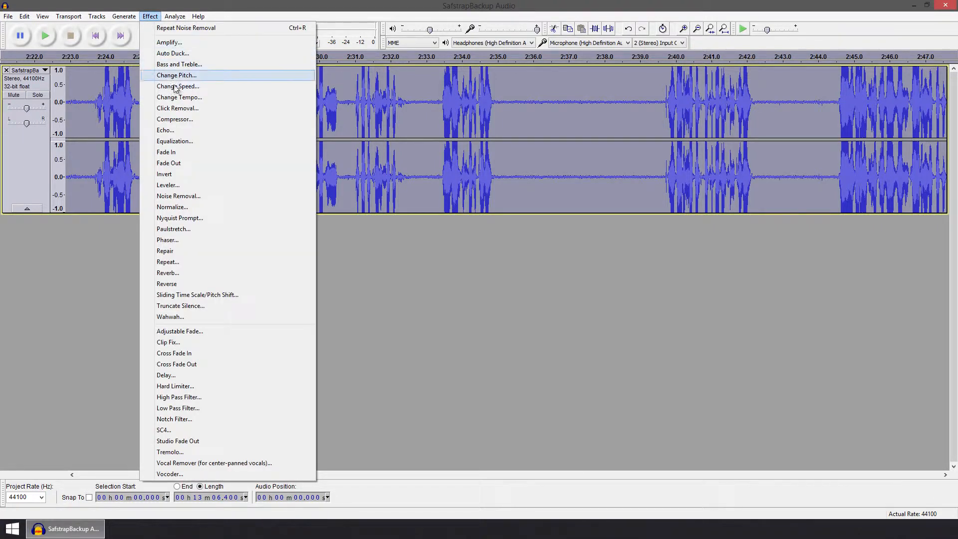
click(181, 196)
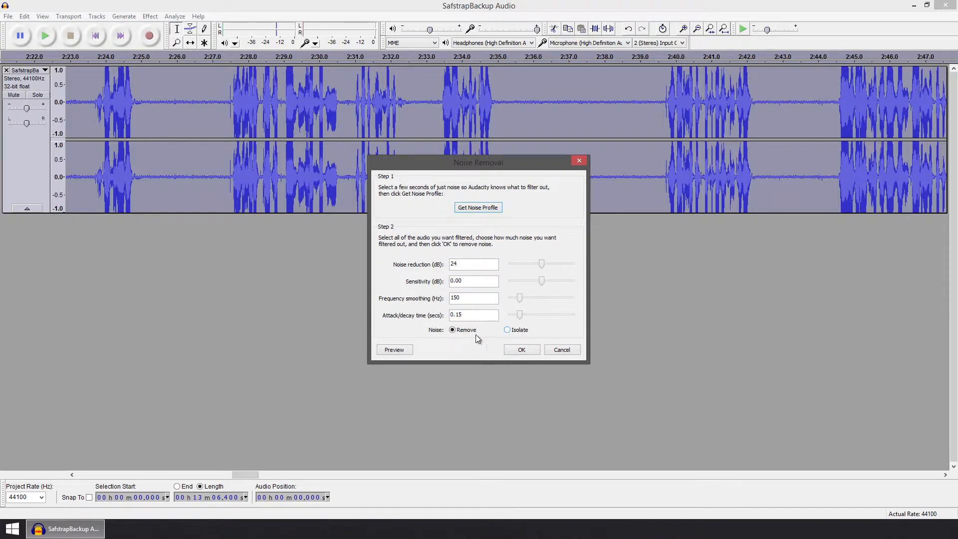
click(511, 352)
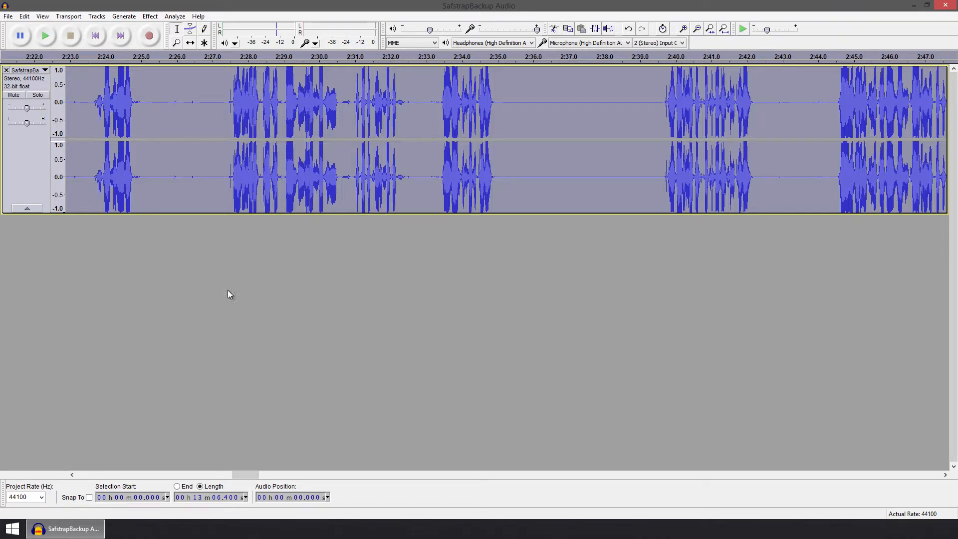
Play the noise-reduced speech from about 2:23.3 to hear the result of the noise removal.
scroll(140, 265, up, 1)
drag(241, 476, 239, 477)
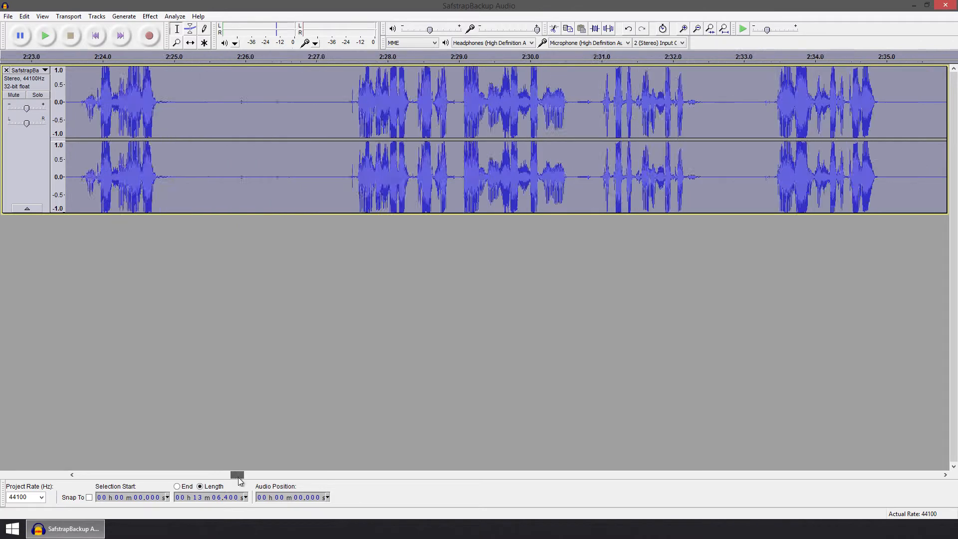
scroll(234, 119, up, 2)
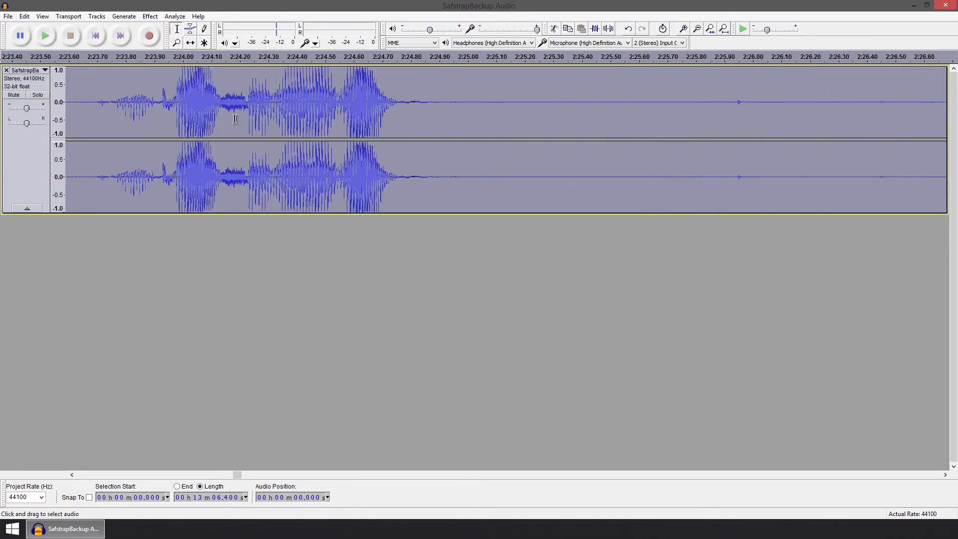
scroll(235, 119, up, 2)
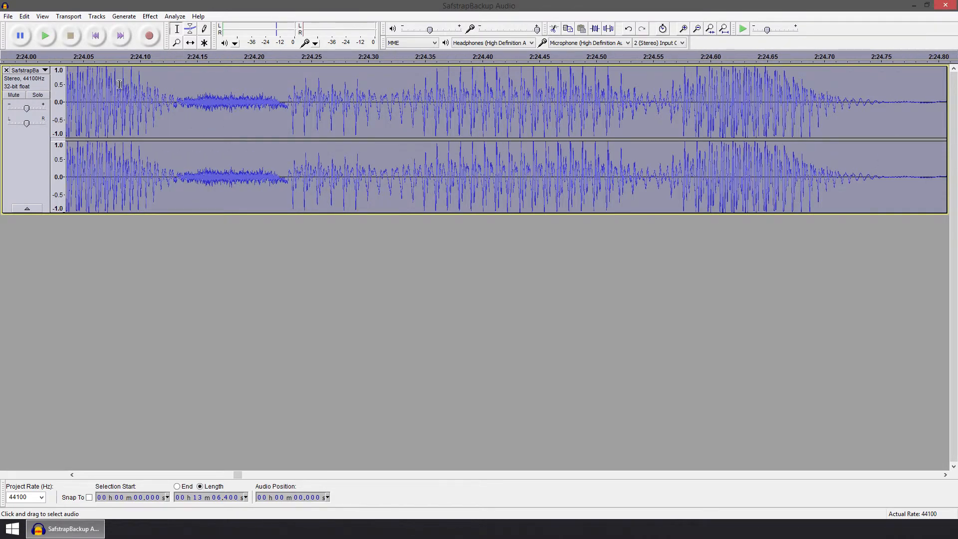
scroll(117, 86, down, 1)
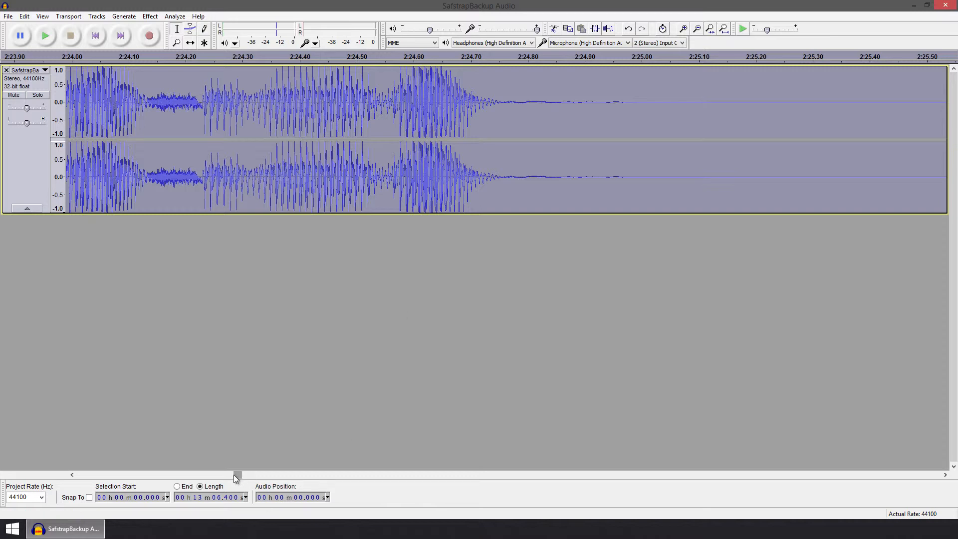
drag(238, 475, 236, 474)
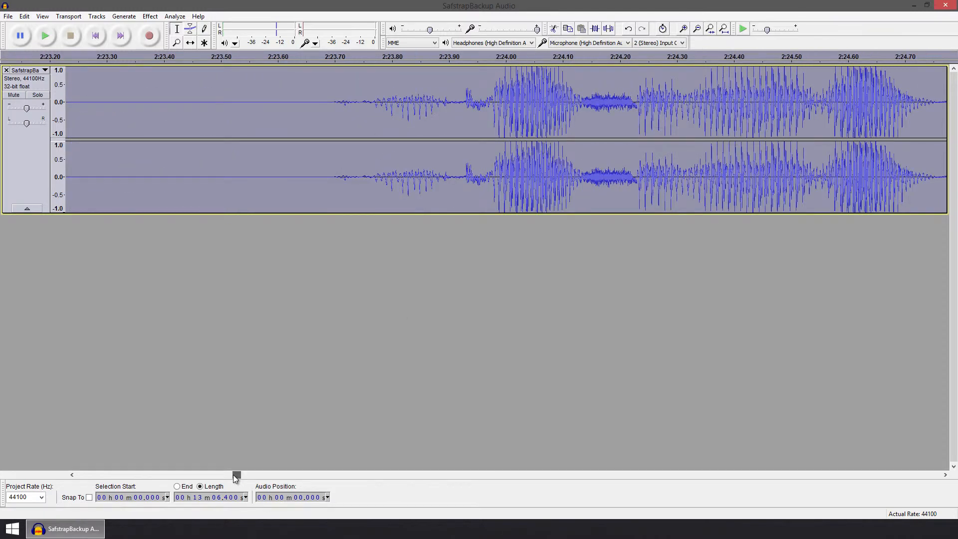
click(152, 79)
click(109, 81)
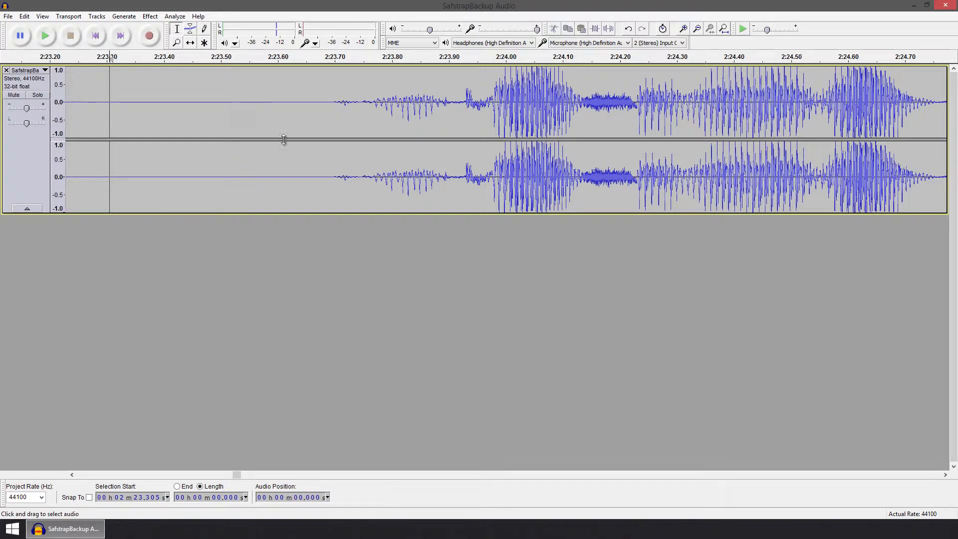
key(space)
key(space)
key(space)
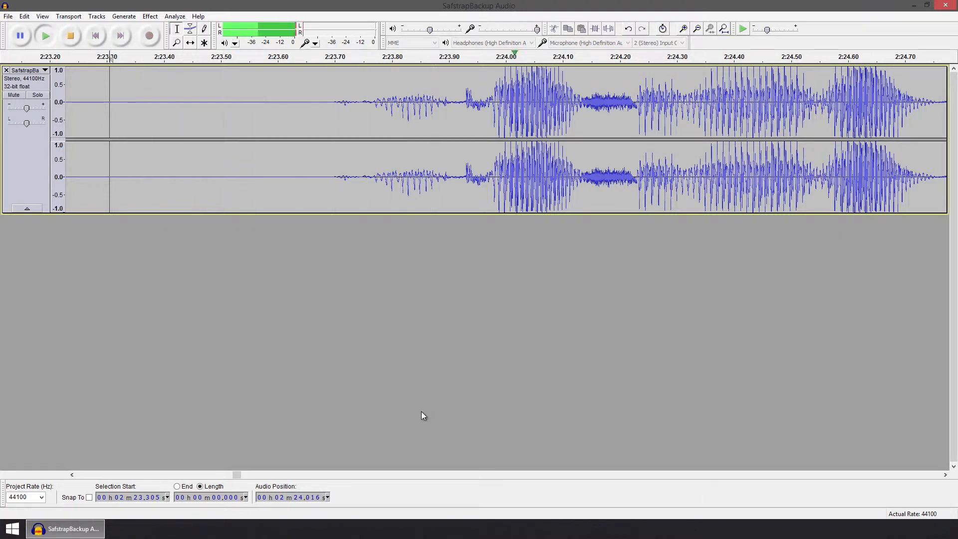
key(space)
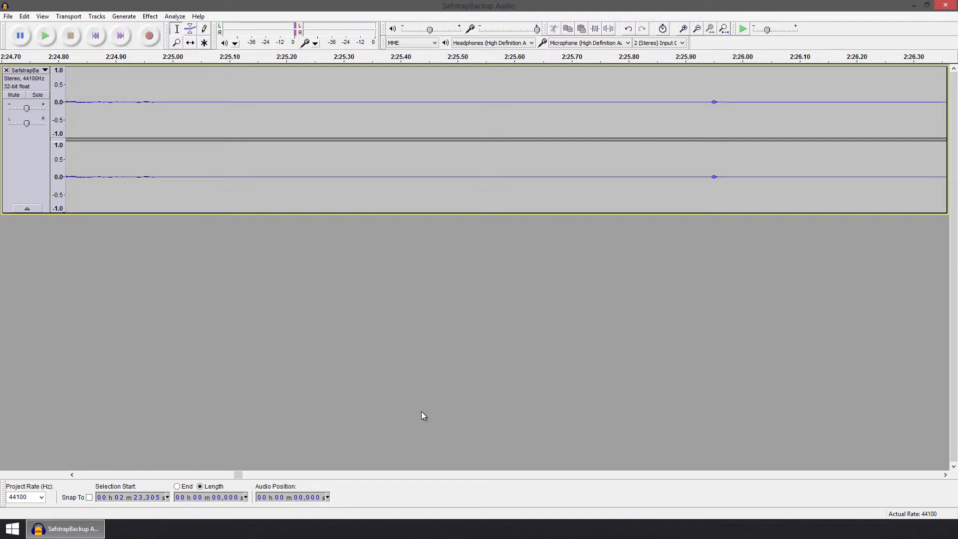
Play the noise-reduced track from about 2:27.6 to hear the following speech.
key(ctrl+3)
key(ctrl+3)
key(ctrl+3)
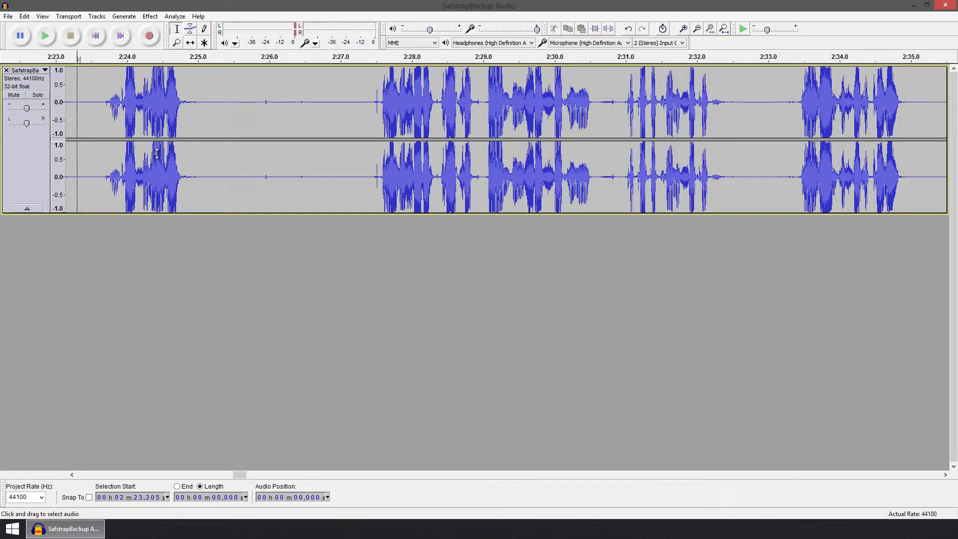
key(ctrl+3)
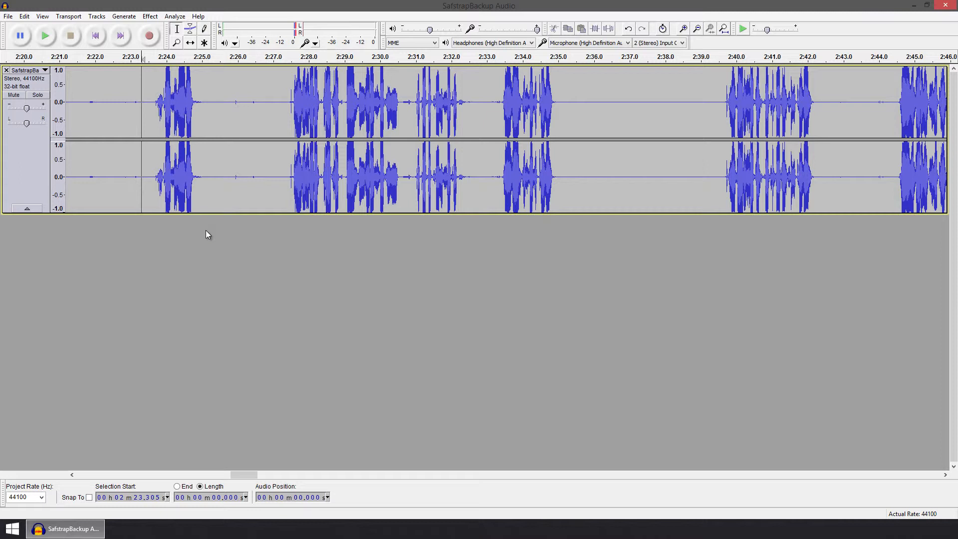
click(293, 103)
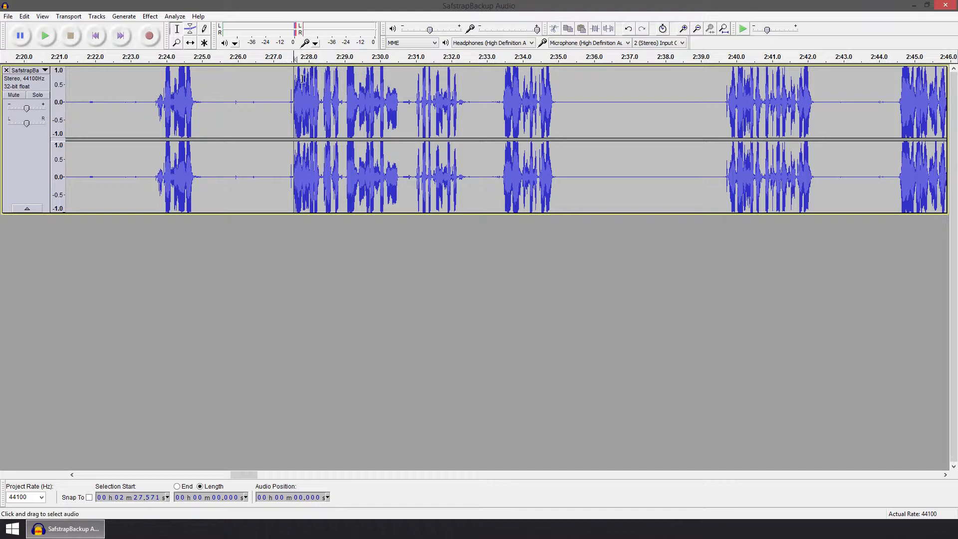
key(space)
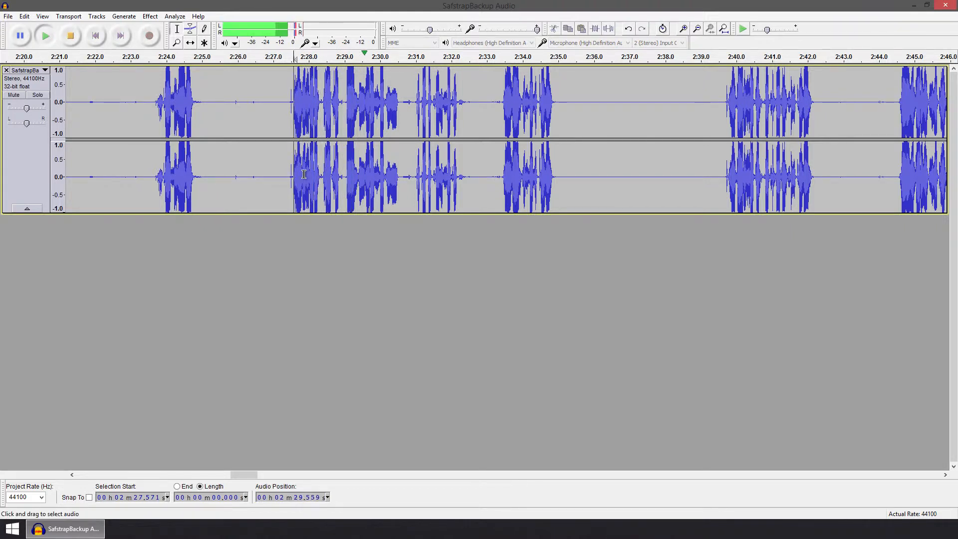
click(81, 37)
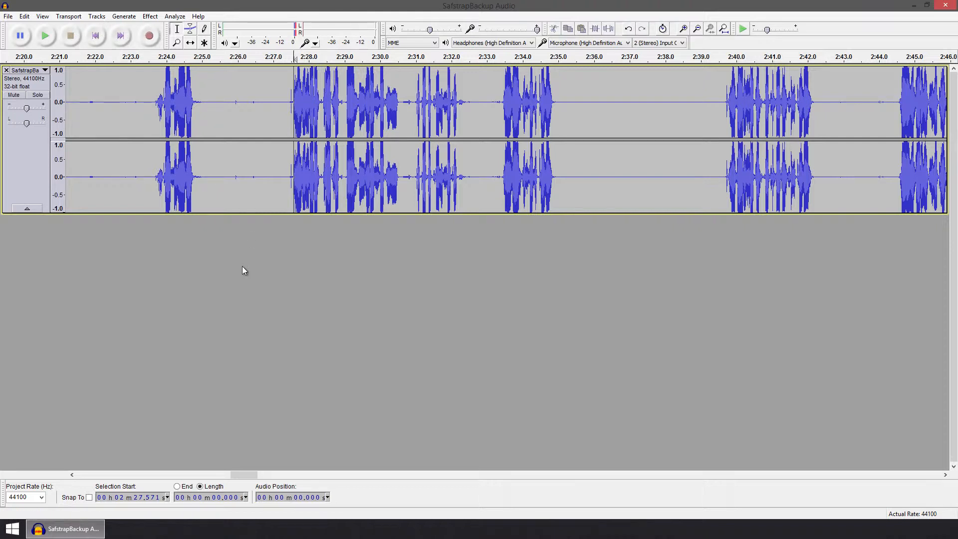
Apply Bass and Treble to the entire track with treble at -1.0 dB, level control enabled and an adjusted level.
key(ctrl+a)
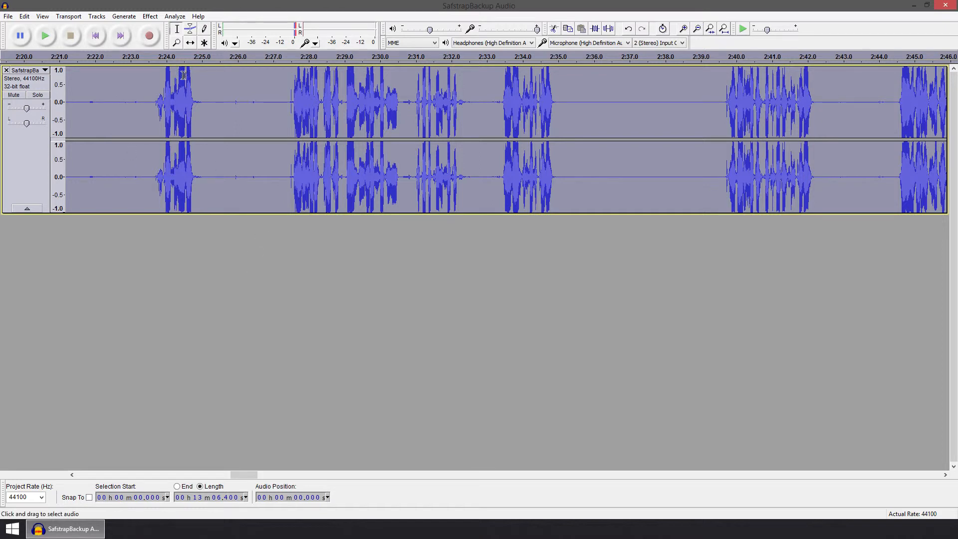
click(150, 16)
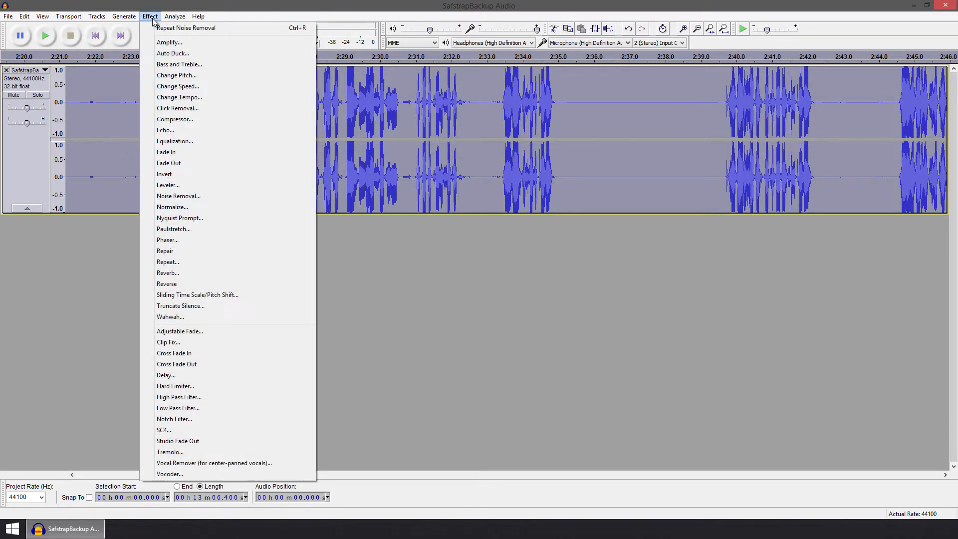
click(167, 63)
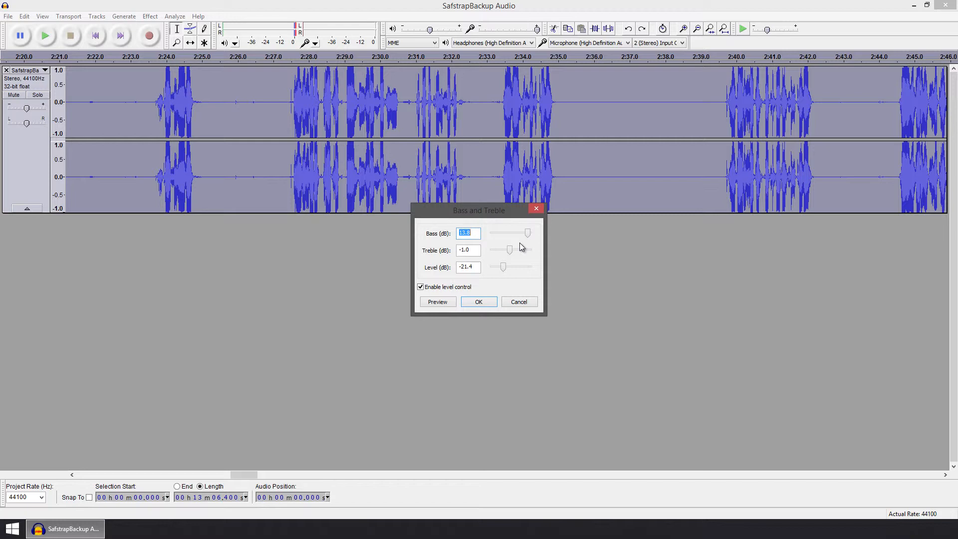
drag(502, 267, 568, 266)
click(489, 305)
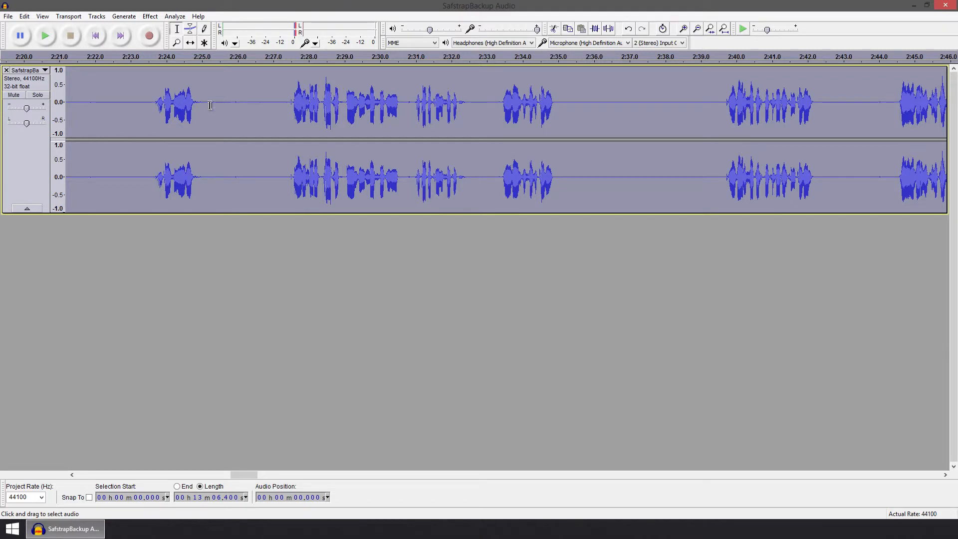
Play the speech from about 2:27.4 to hear the Bass and Treble effect.
click(288, 102)
key(space)
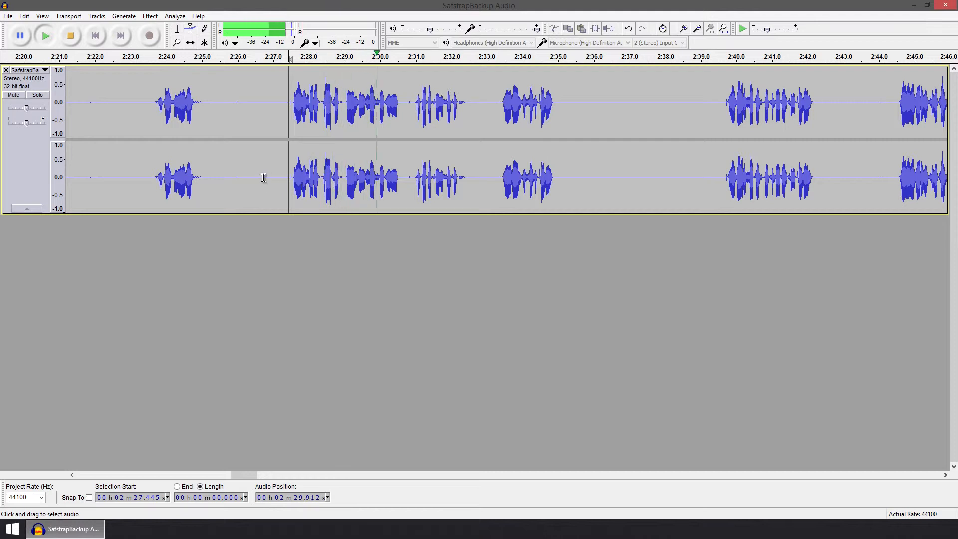
key(space)
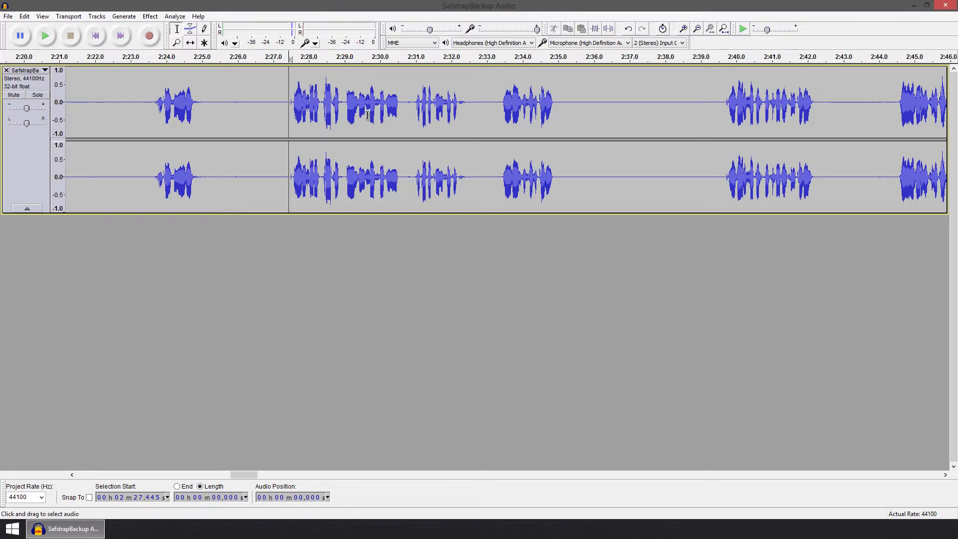
Undo the Bass and Treble effect to compare the waveform before and after, and restore it.
key(ctrl+z)
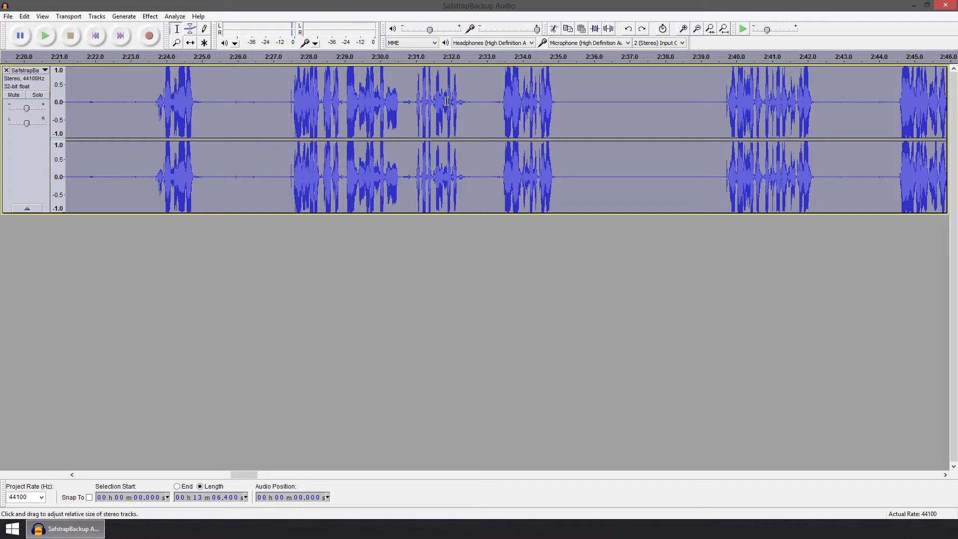
click(150, 16)
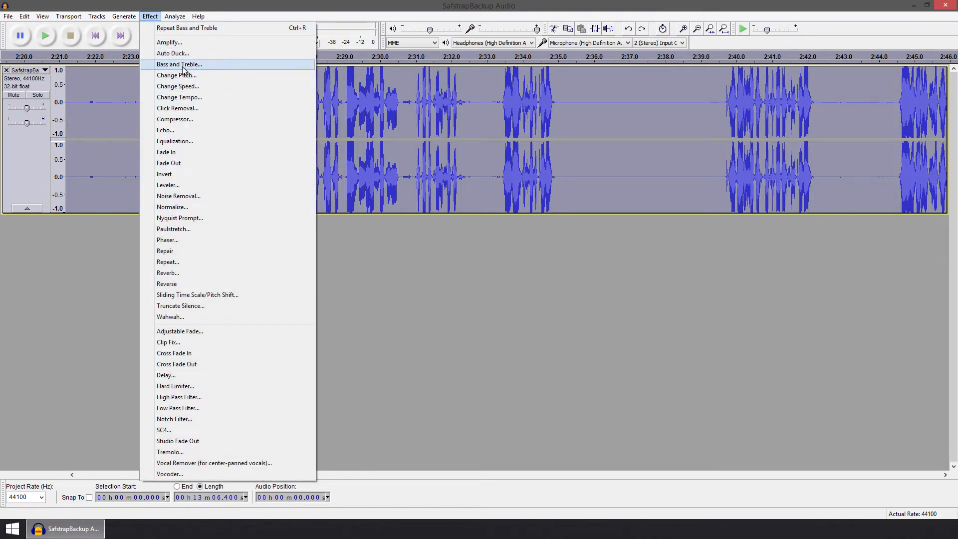
click(442, 316)
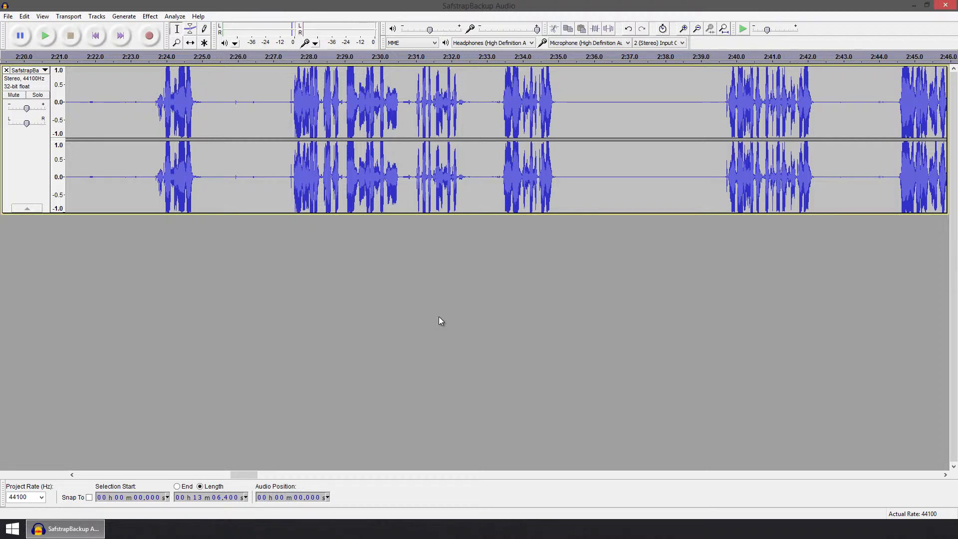
key(ctrl+z)
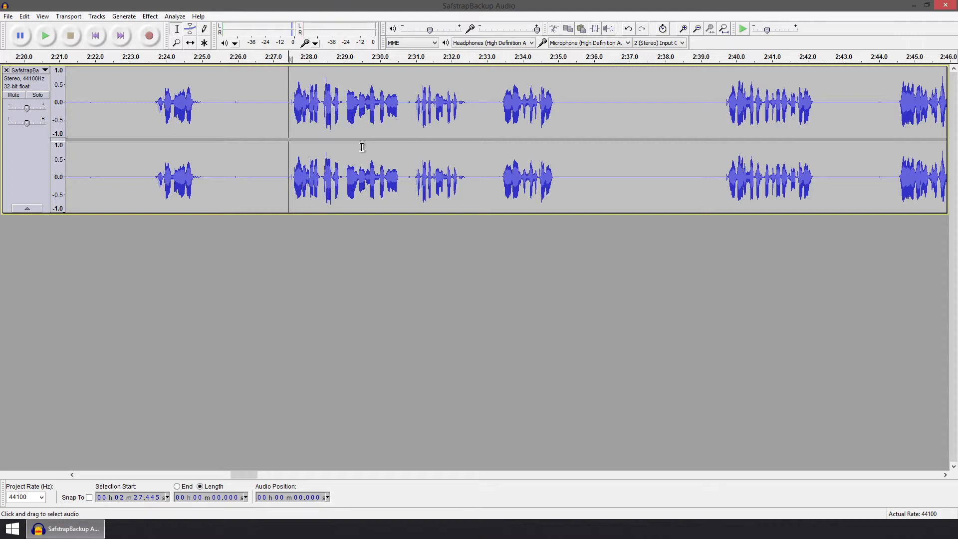
Select the entire track and set the amplification to 5.0 dB in the Amplify effect.
key(ctrl+a)
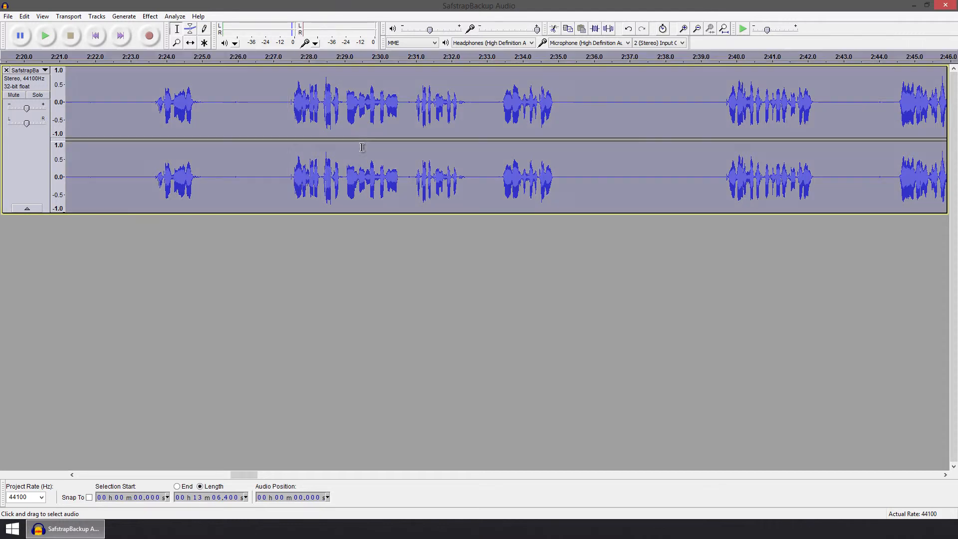
click(155, 18)
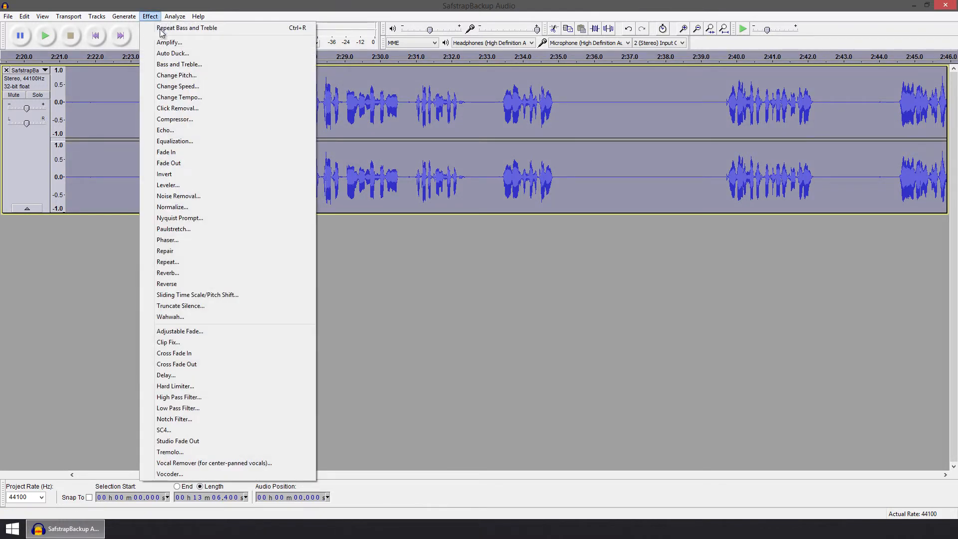
click(164, 43)
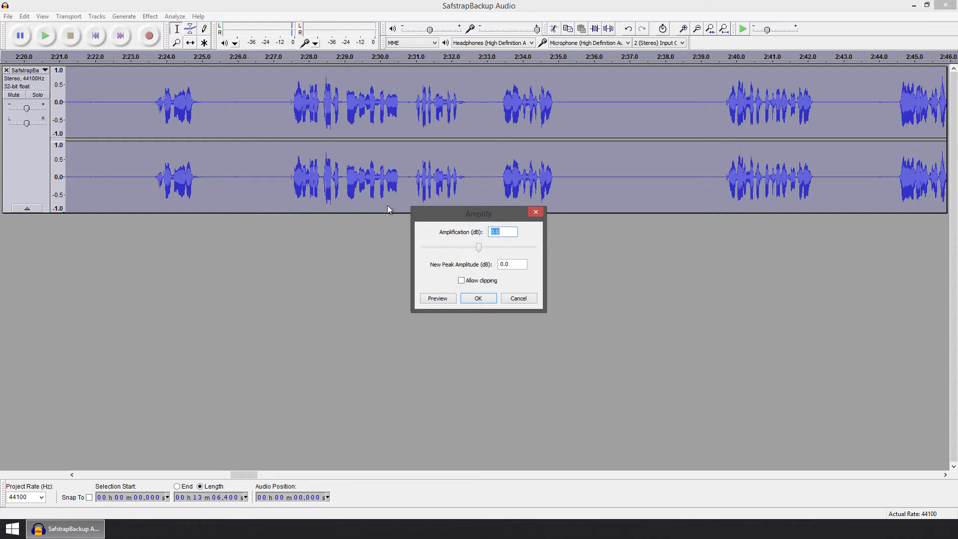
drag(436, 211, 428, 195)
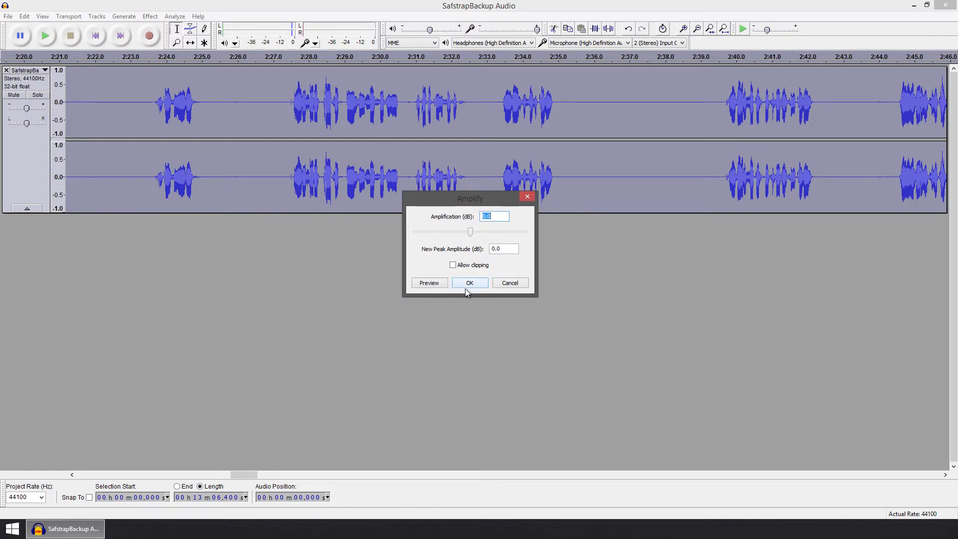
drag(473, 236, 477, 235)
drag(439, 199, 417, 186)
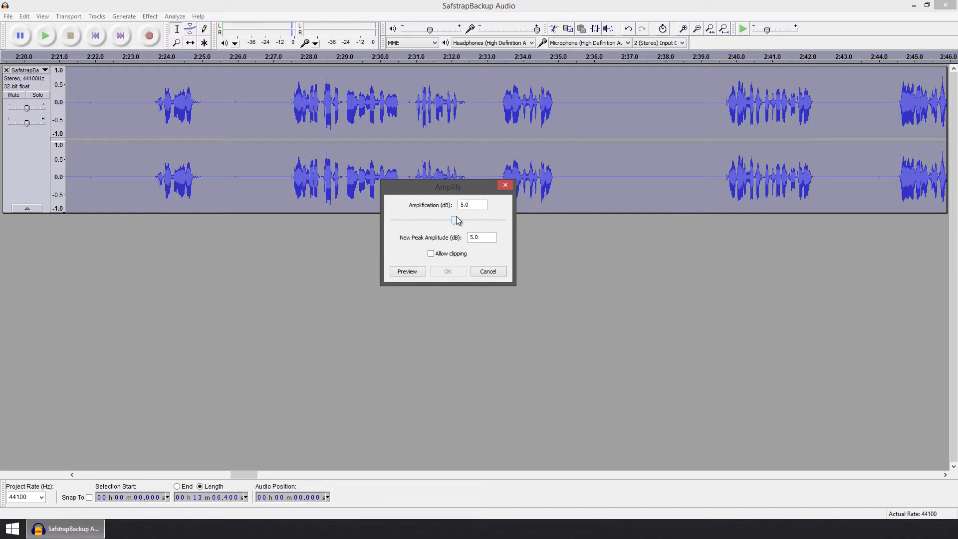
Allow clipping, fine-tune the amplification and apply Amplify to the entire track.
click(431, 254)
drag(447, 225, 511, 214)
drag(449, 223, 452, 222)
click(431, 253)
drag(454, 225, 457, 226)
click(445, 255)
click(448, 273)
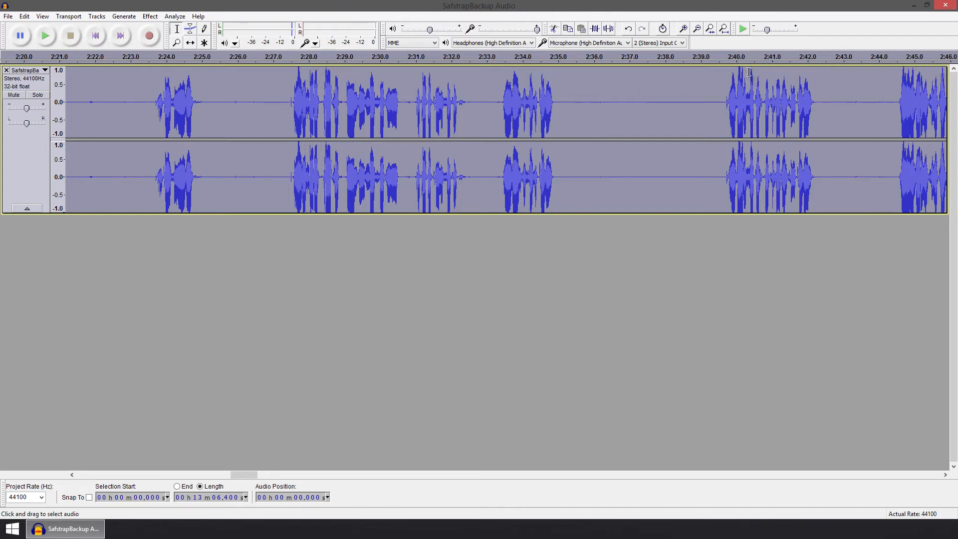
Play the amplified speech from about 2:27.3 twice to check how it sounds.
click(284, 85)
key(space)
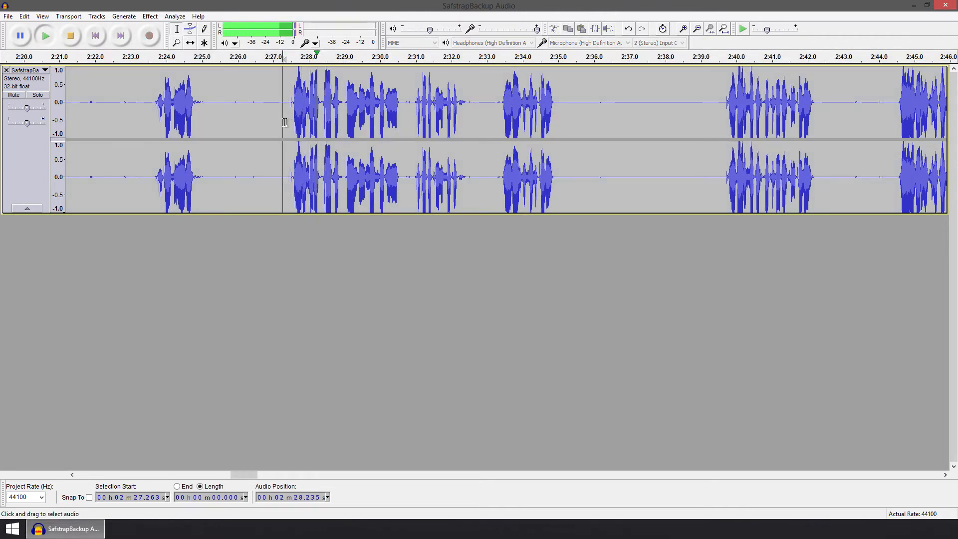
key(space)
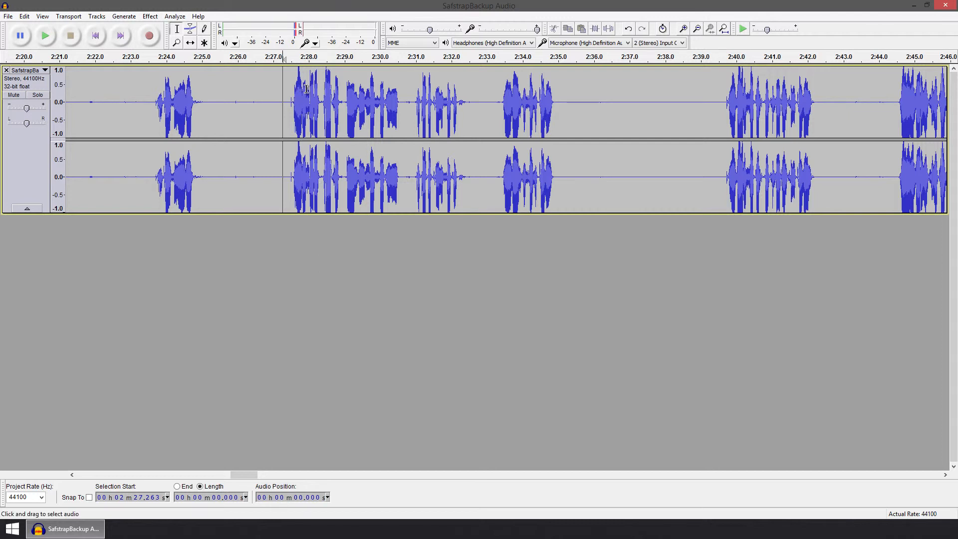
key(space)
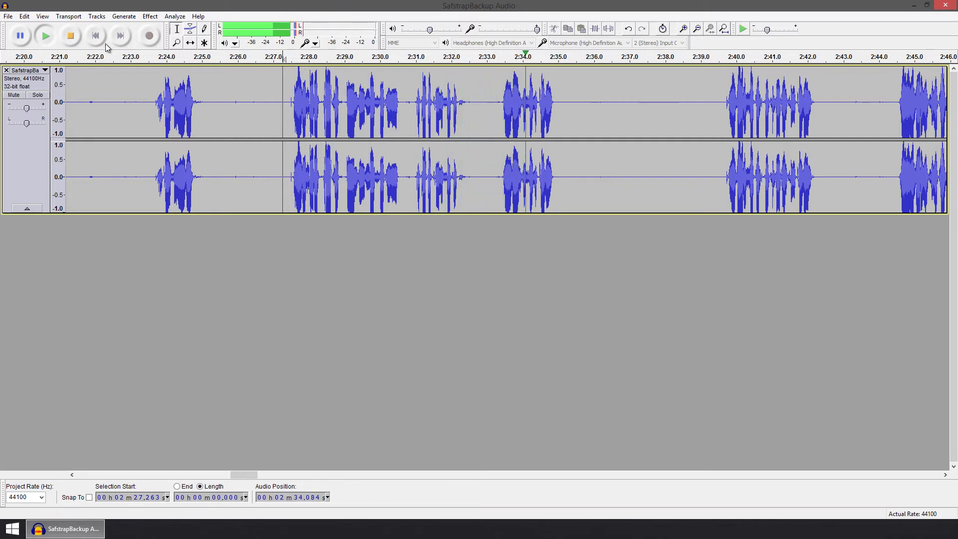
click(77, 38)
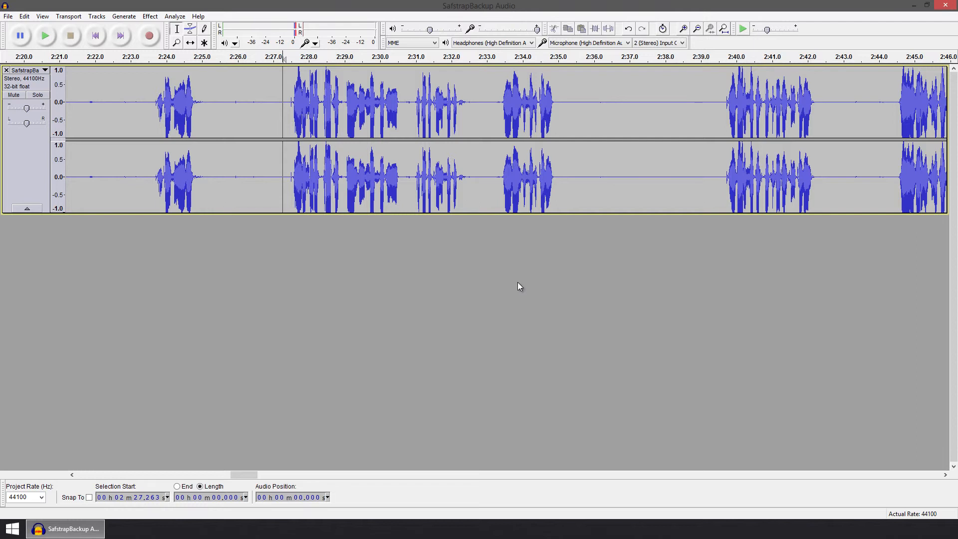
Start exporting the audio, keeping WAV (Microsoft) signed 16 bit PCM as the file type, and select the file name.
click(8, 16)
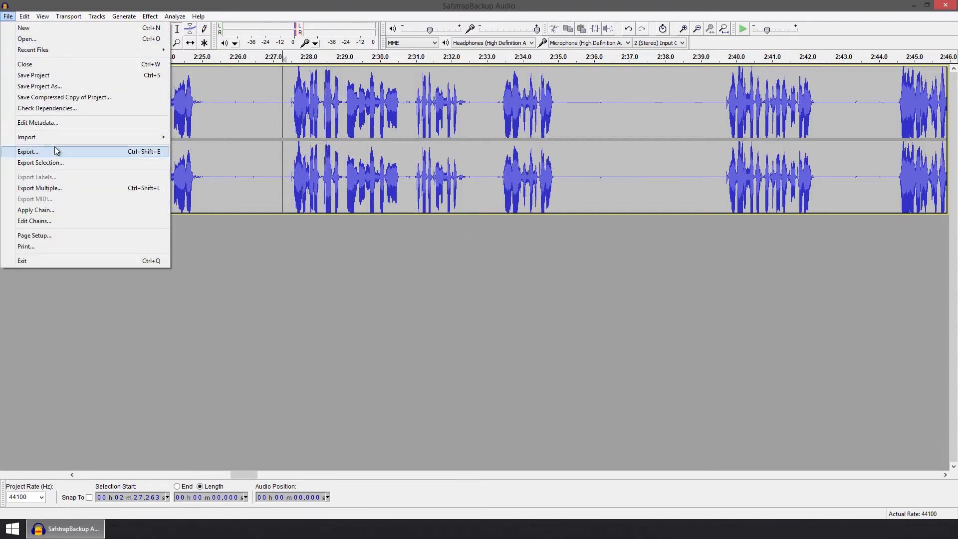
click(55, 149)
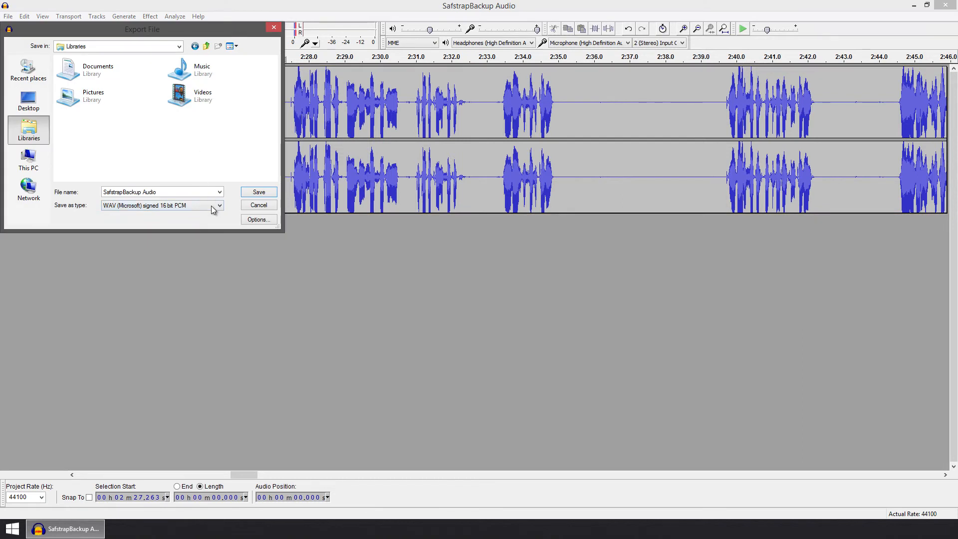
click(212, 206)
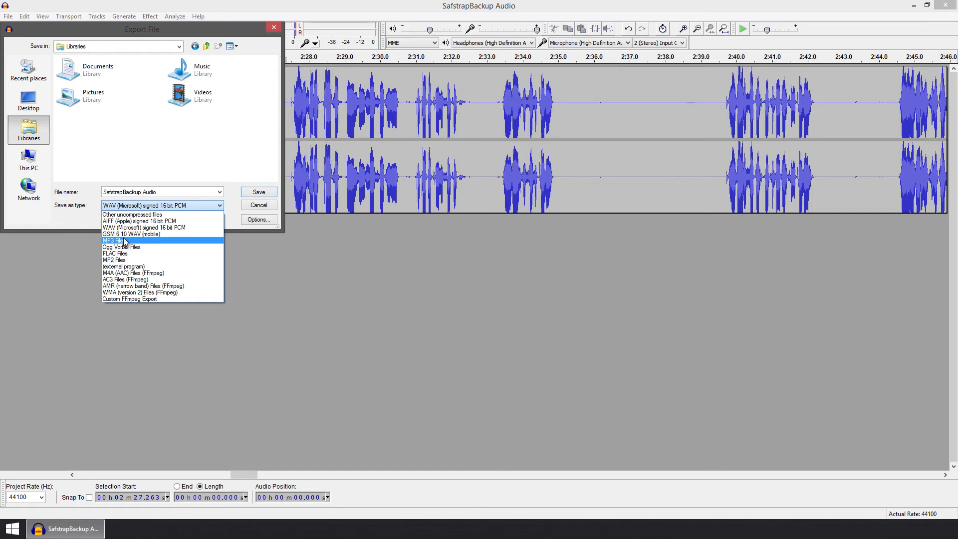
click(174, 194)
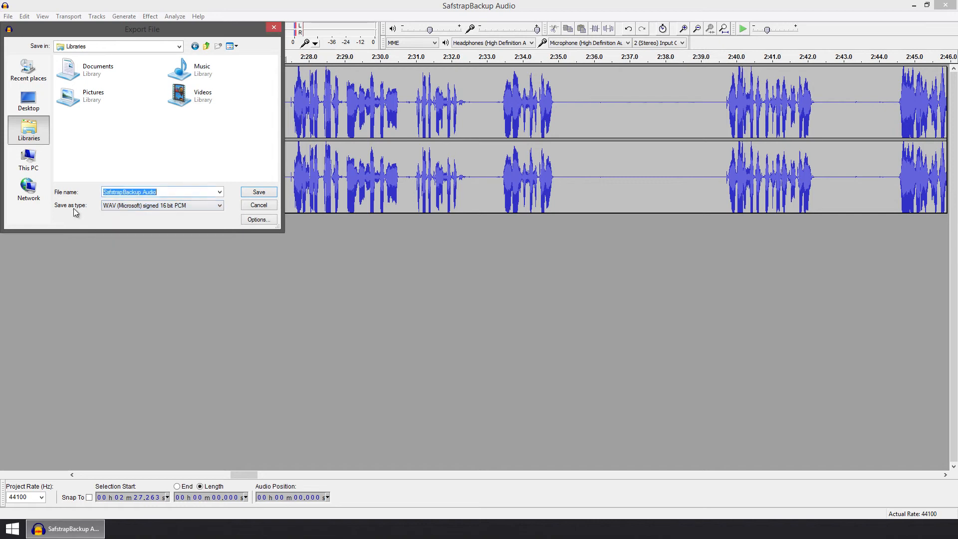